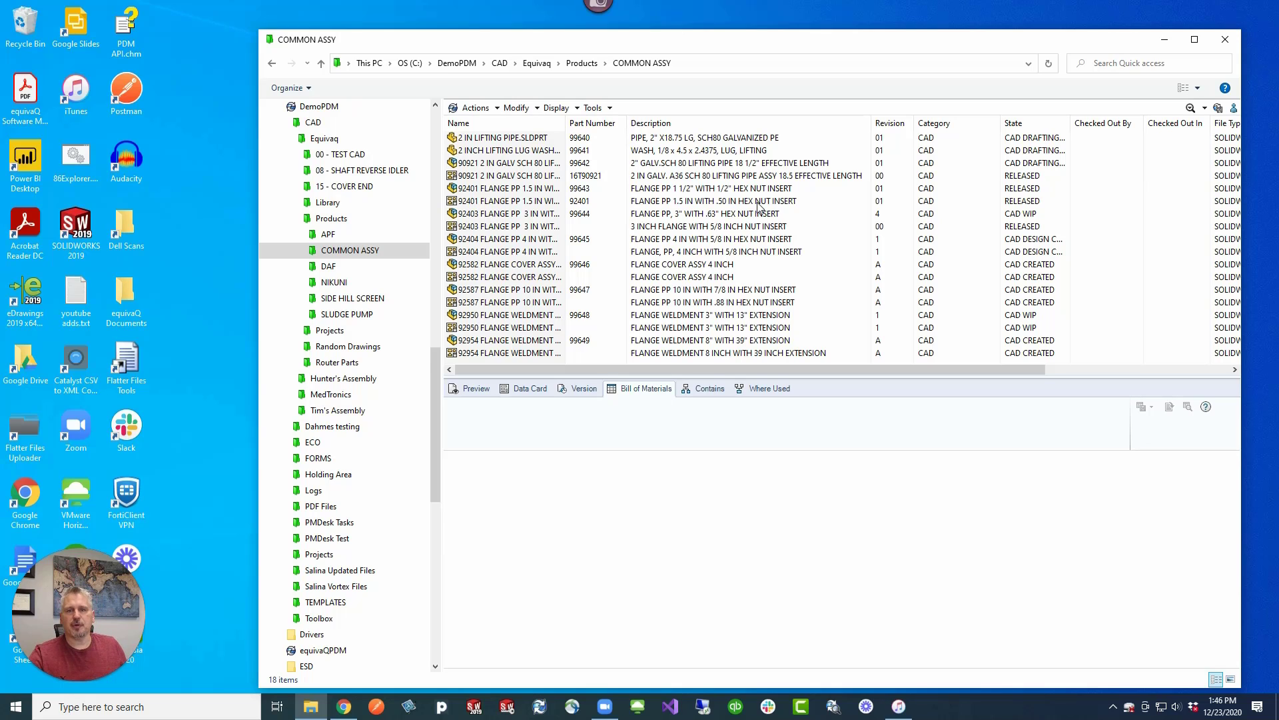
Display the drawing's own bill of materials for the 90921 2 IN GALV SCH 80 lifting pipe drawing instead of the engineering BOM.
click(490, 175)
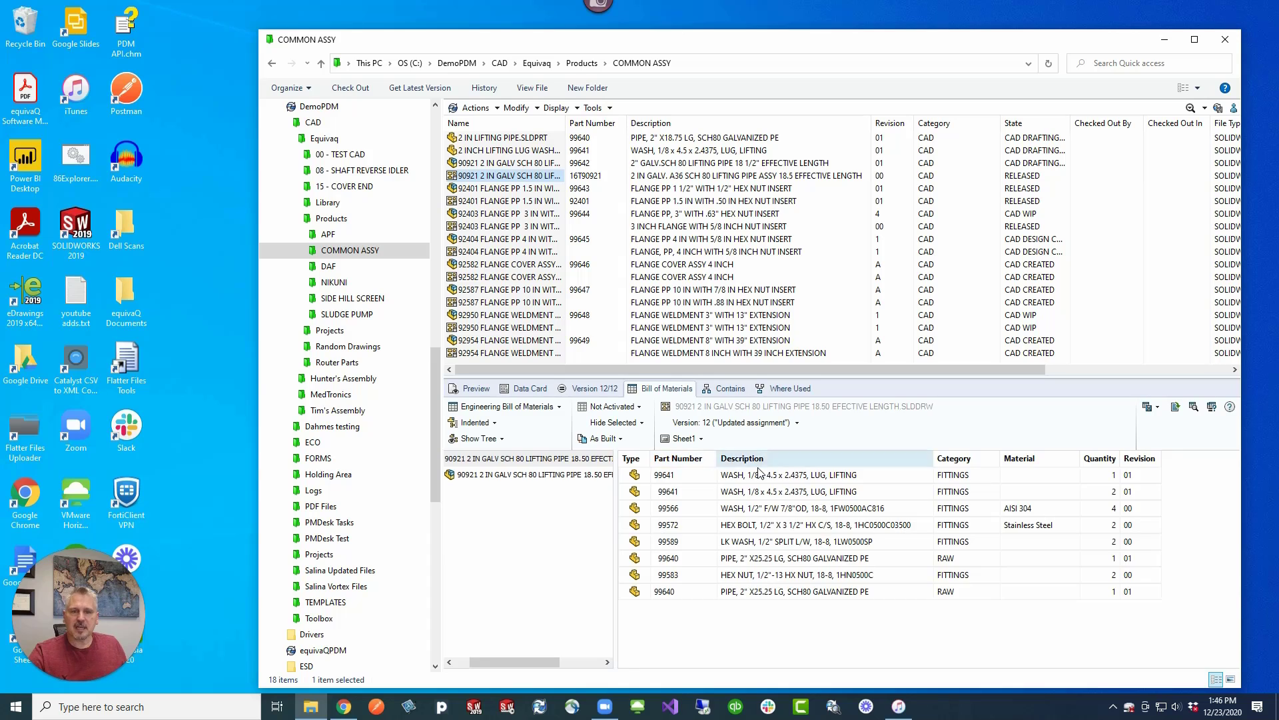
click(560, 407)
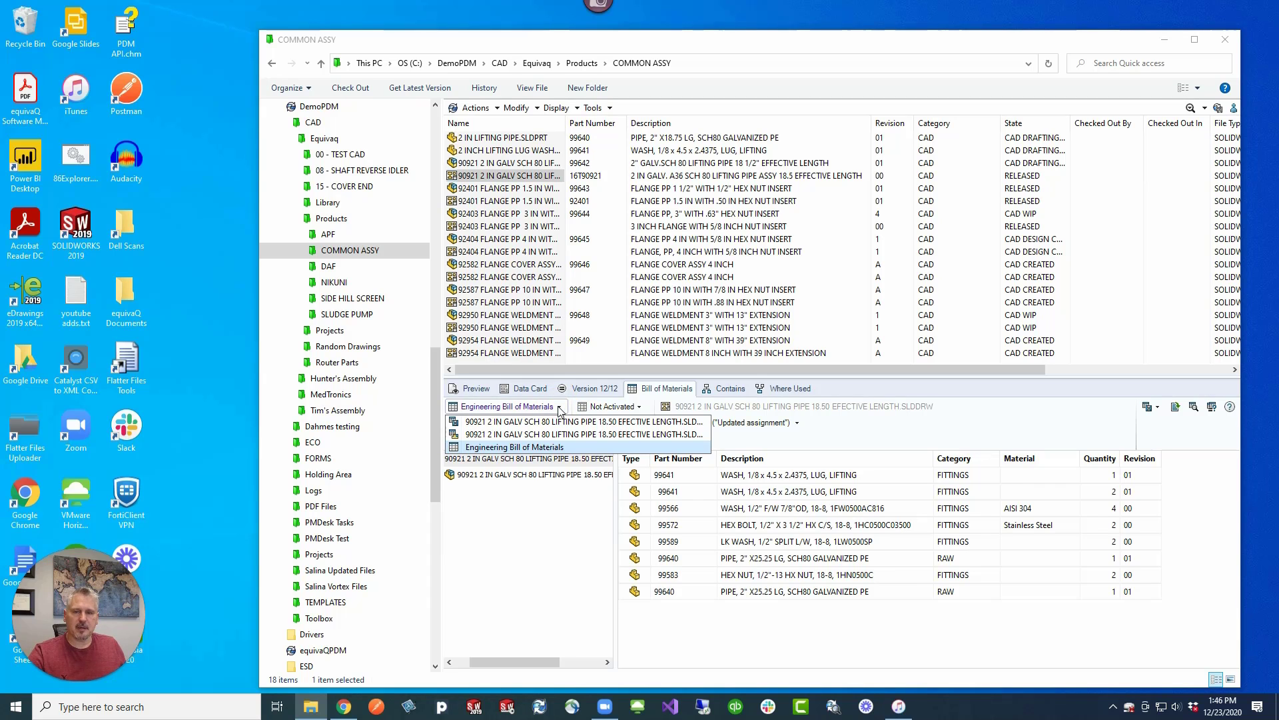
click(538, 434)
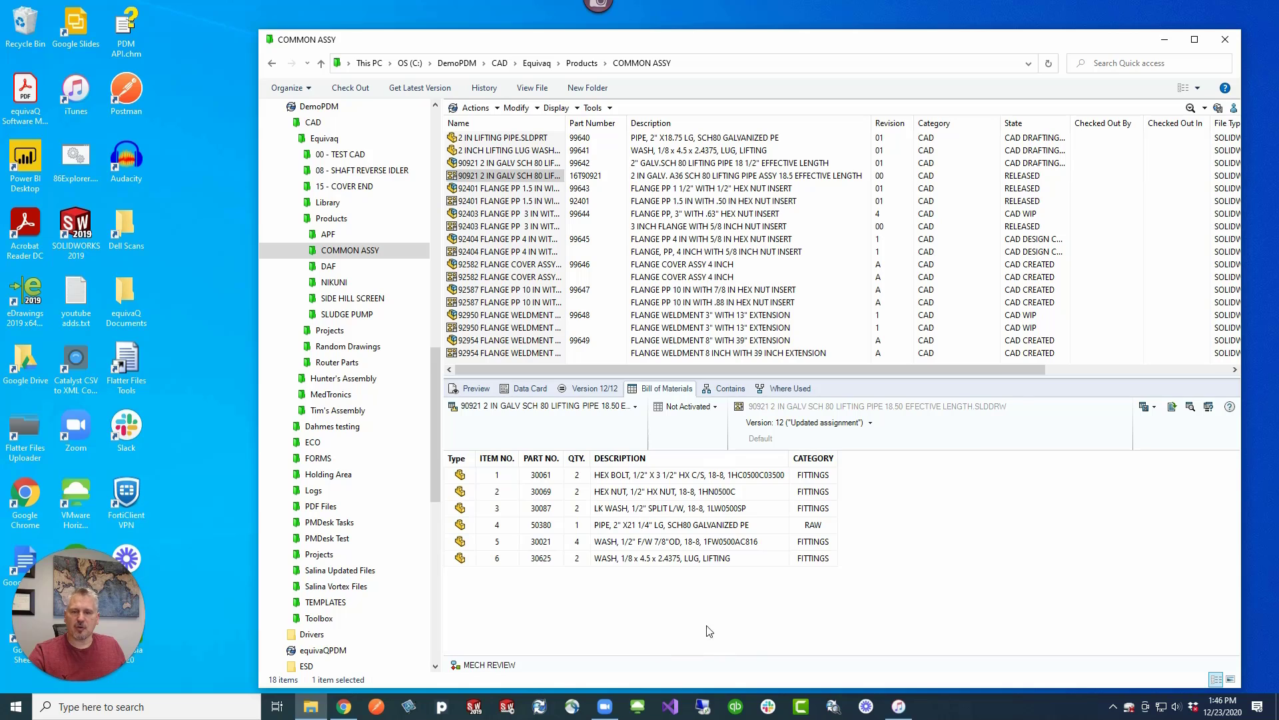
Start saving the displayed bill of materials to a file, with CSV-File (*.csv) as the file type.
click(1153, 408)
click(1170, 436)
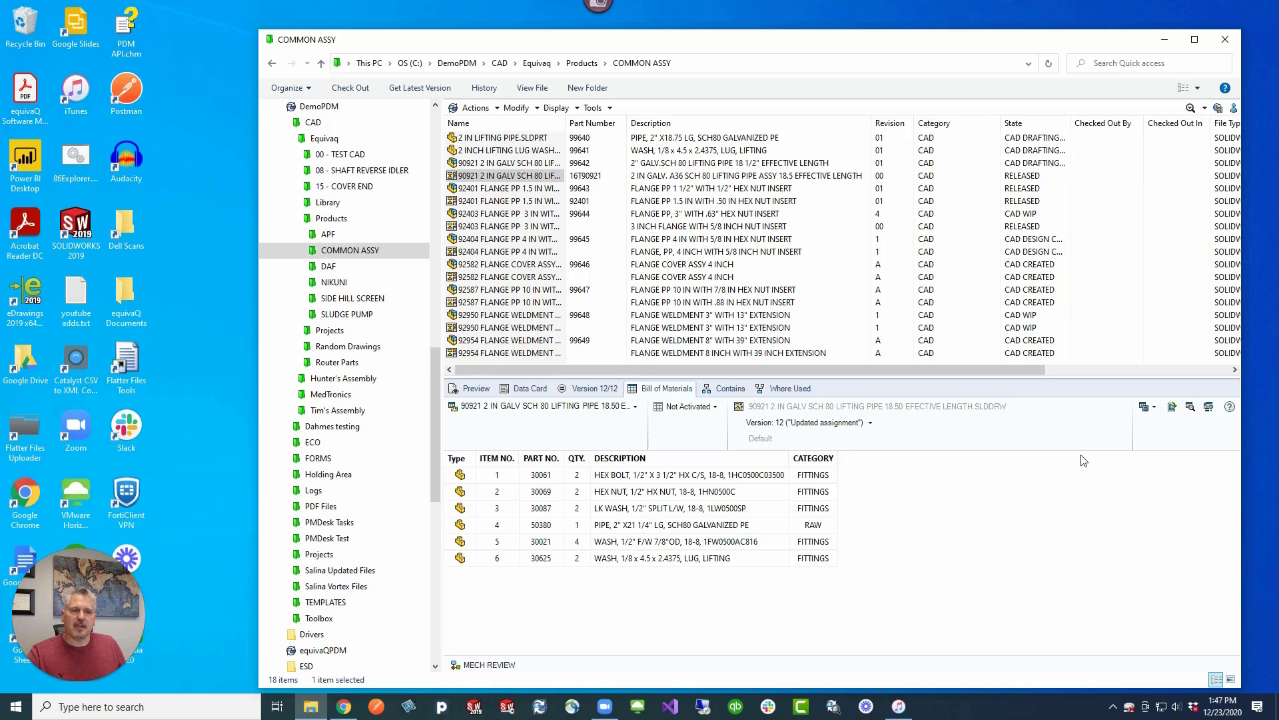
click(1147, 406)
click(1169, 437)
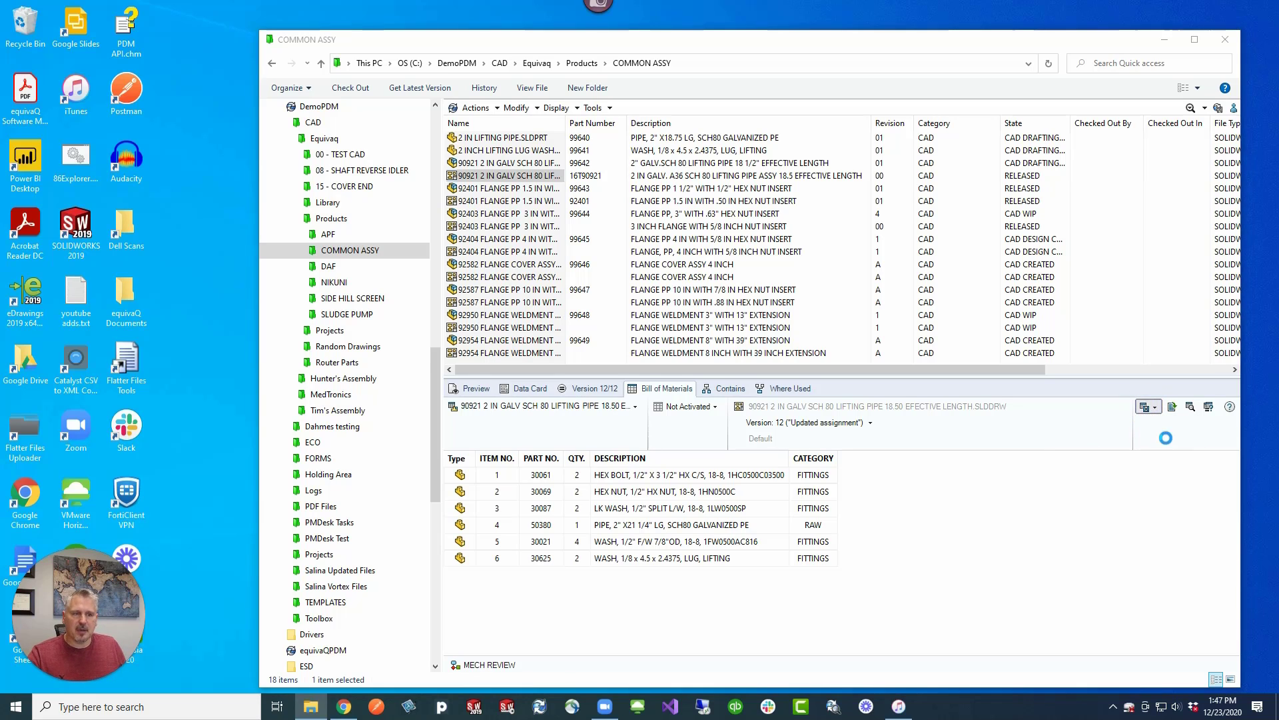
click(479, 521)
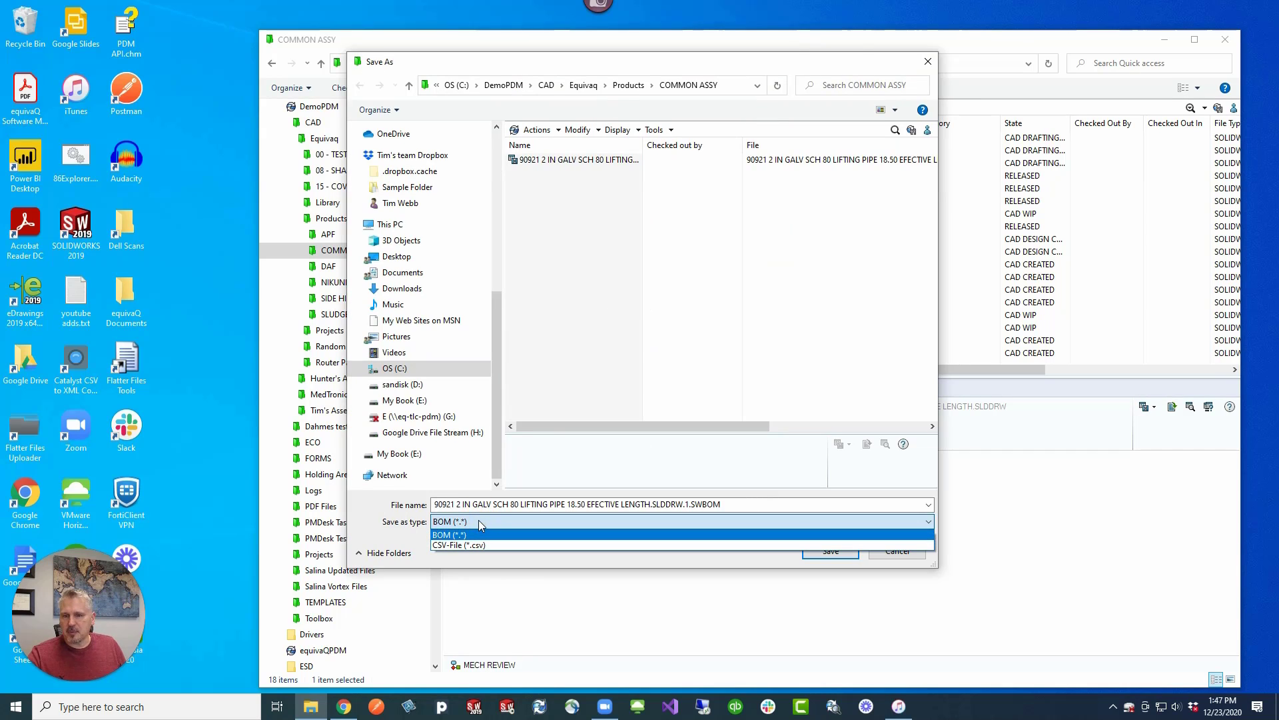
click(485, 542)
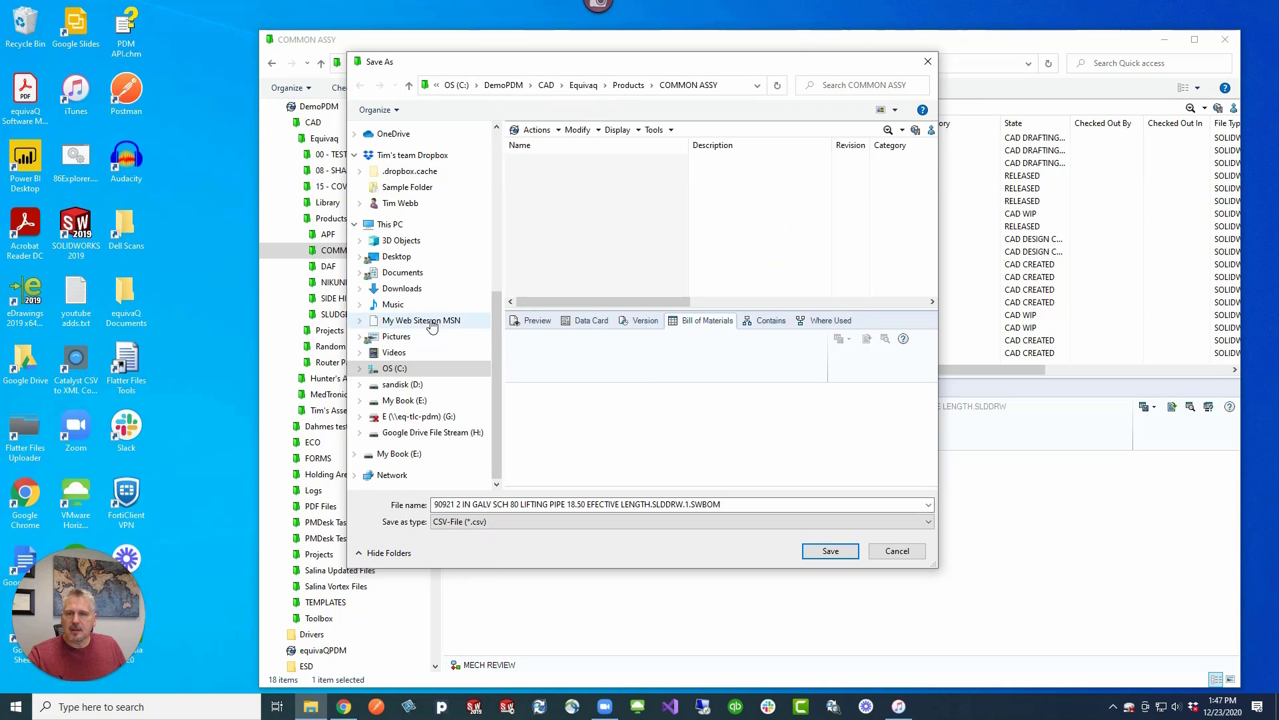
Save the CSV to the Desktop as "90921 2 IN GALV SCH 80 LIFTING PIPE 18.50 EFECTIVE LENGTH-comma".
click(396, 256)
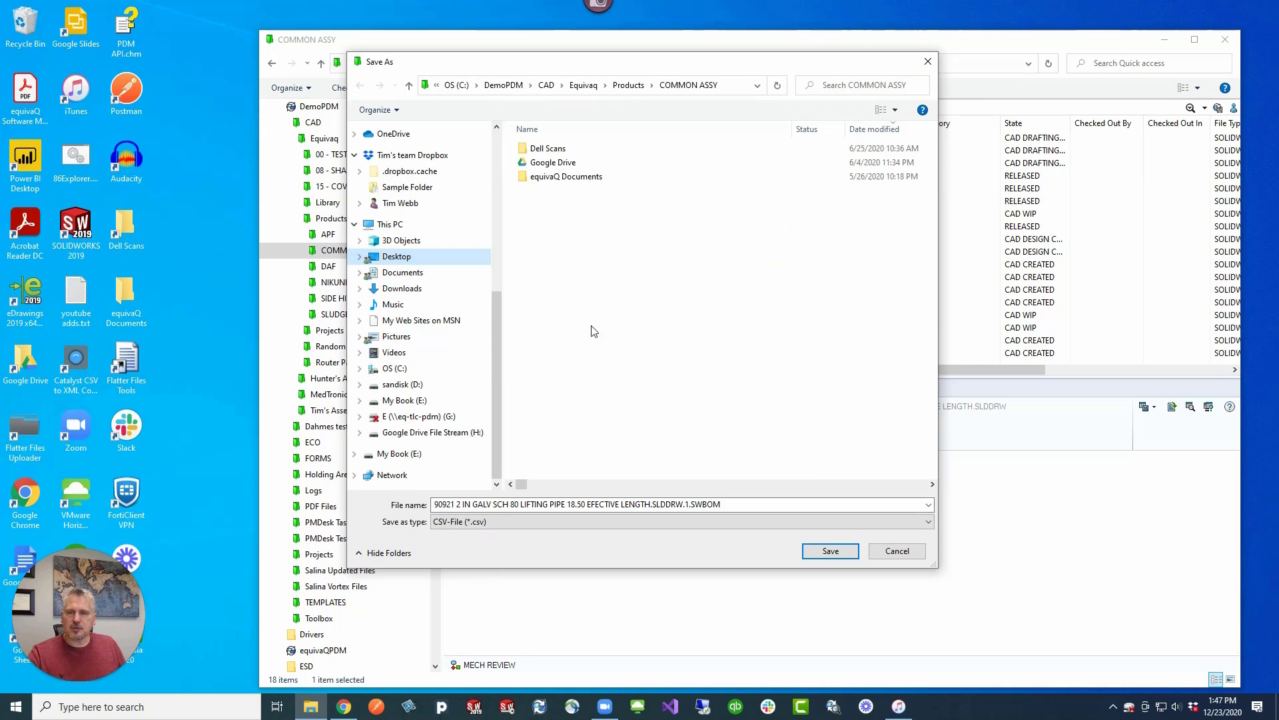
click(692, 505)
click(653, 505)
key(shift+End)
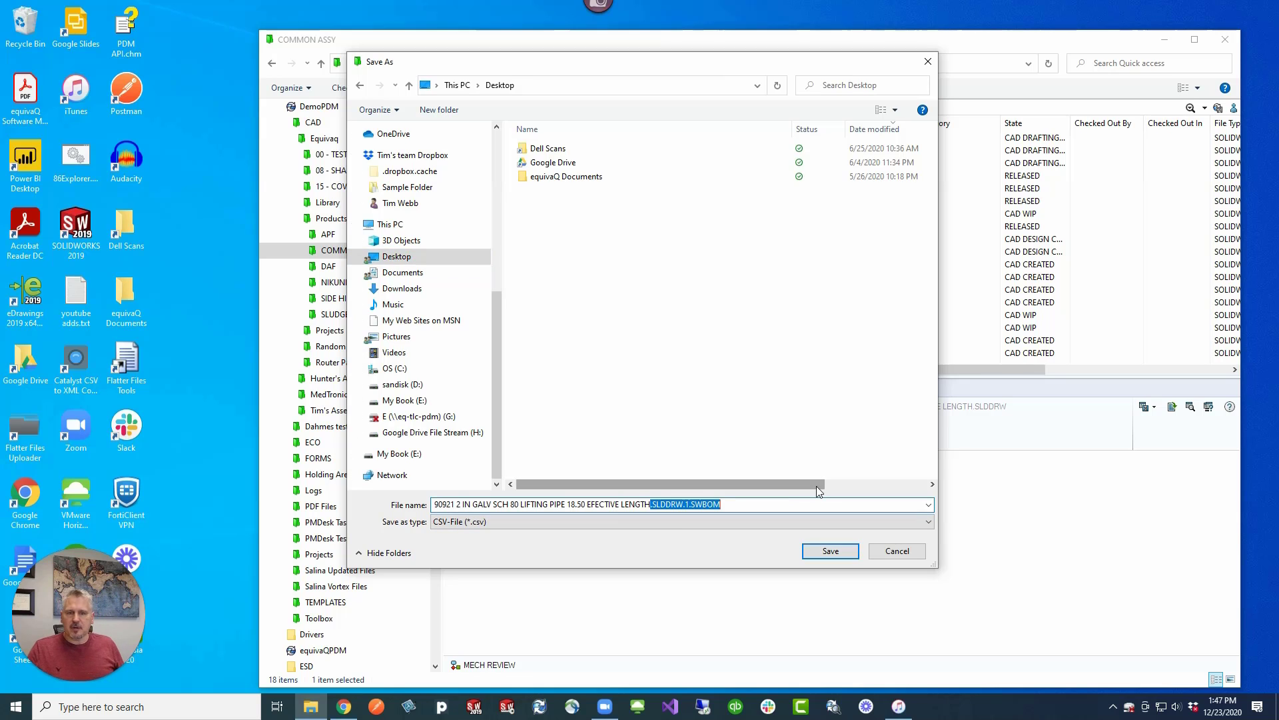
text(-comma)
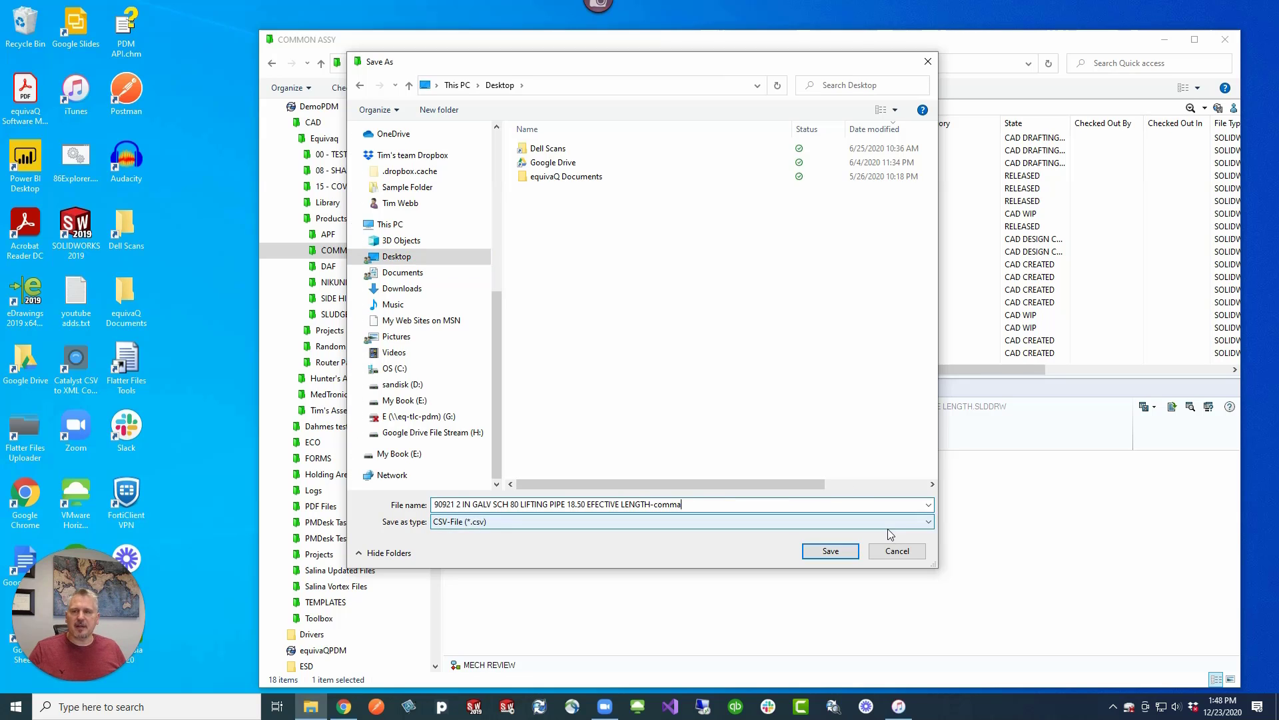
click(833, 555)
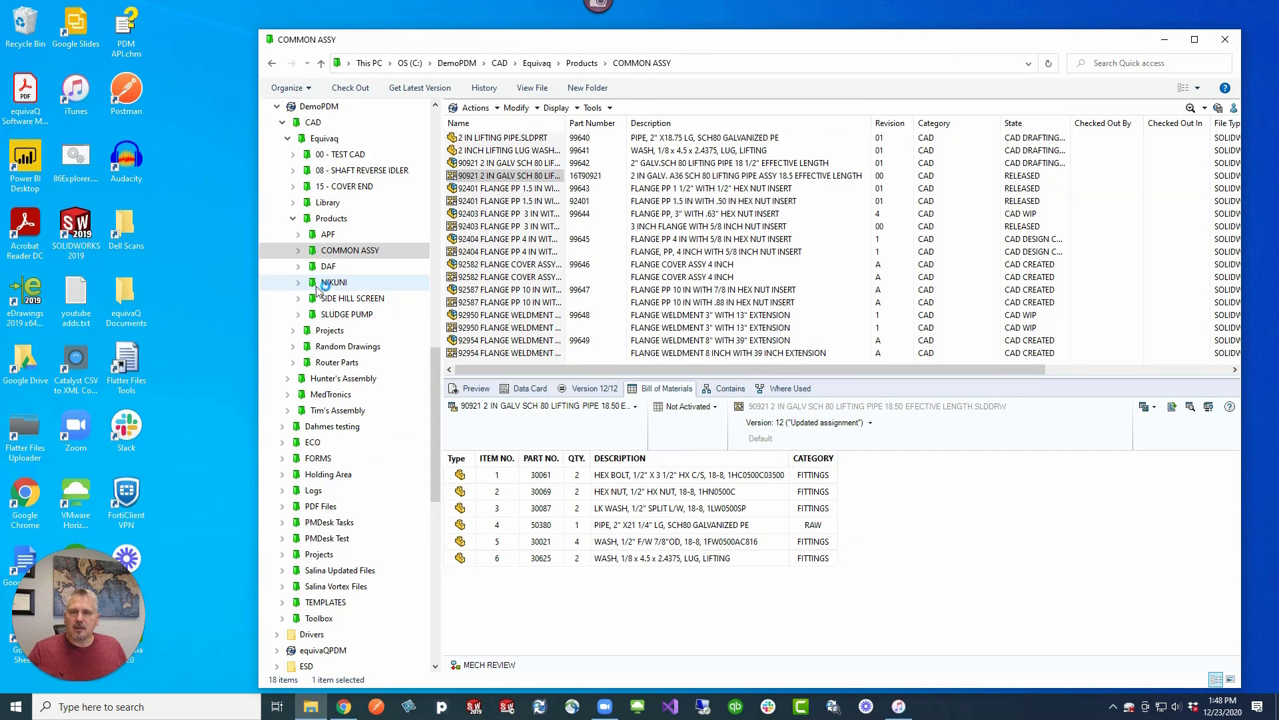
Open the exported CSV file from the desktop and examine the separators between the column names in its header row.
double_click(182, 30)
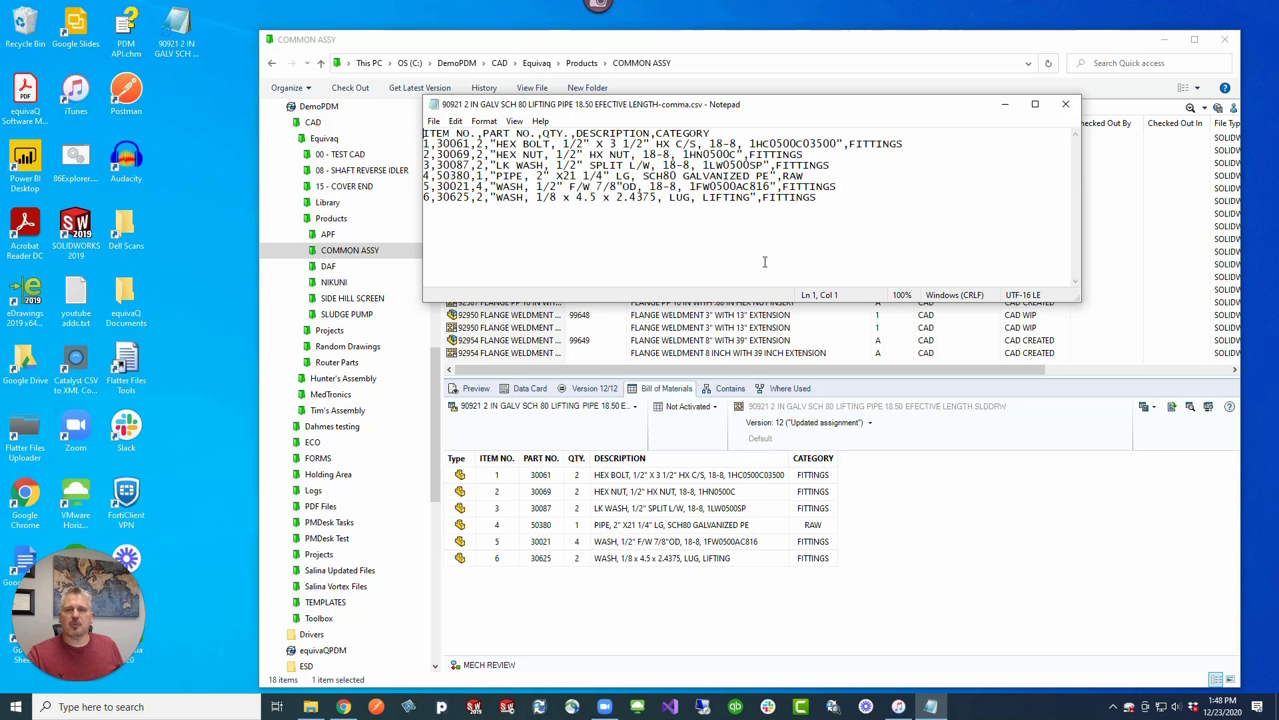
key(Right)
key(Right)
key(Right)
key(Right)
key(Right)
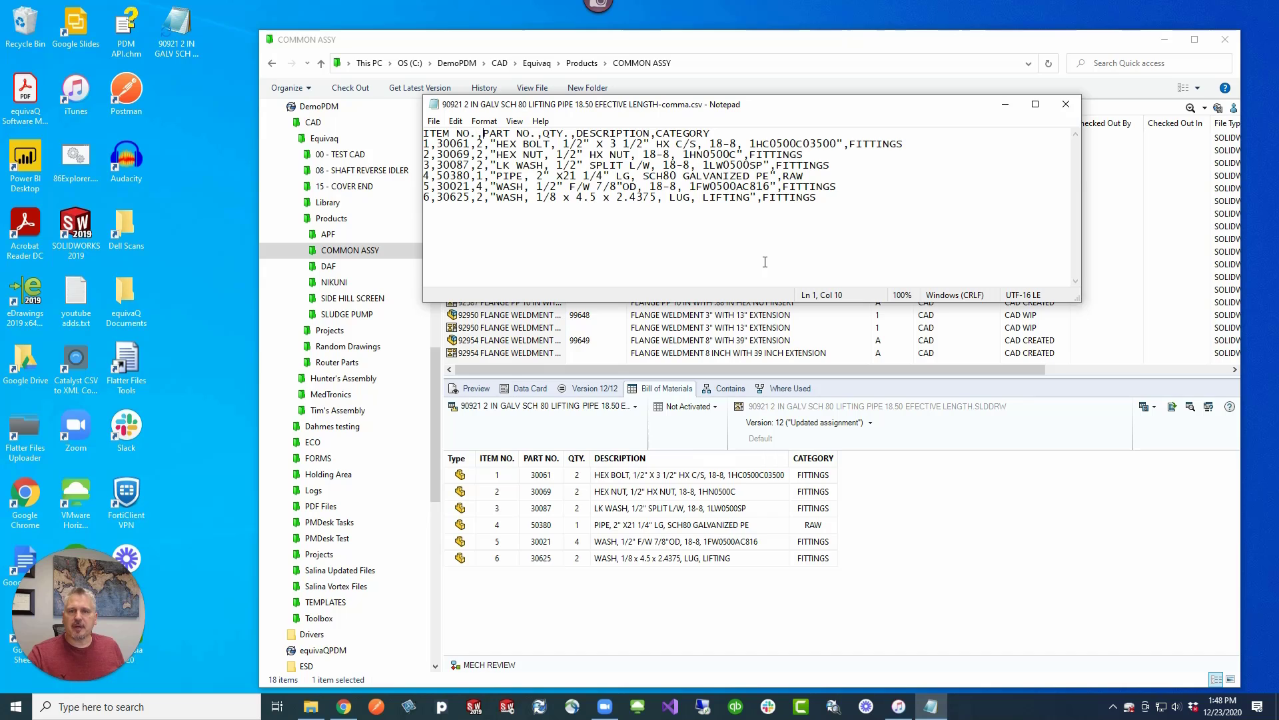
key(Right)
key(Right)
key(Right)
key(Right)
key(Right)
key(Right)
key(Right)
key(Right)
Examine the separators in the first item row, up to the start of its quoted description.
key(Down)
key(Home)
key(Right)
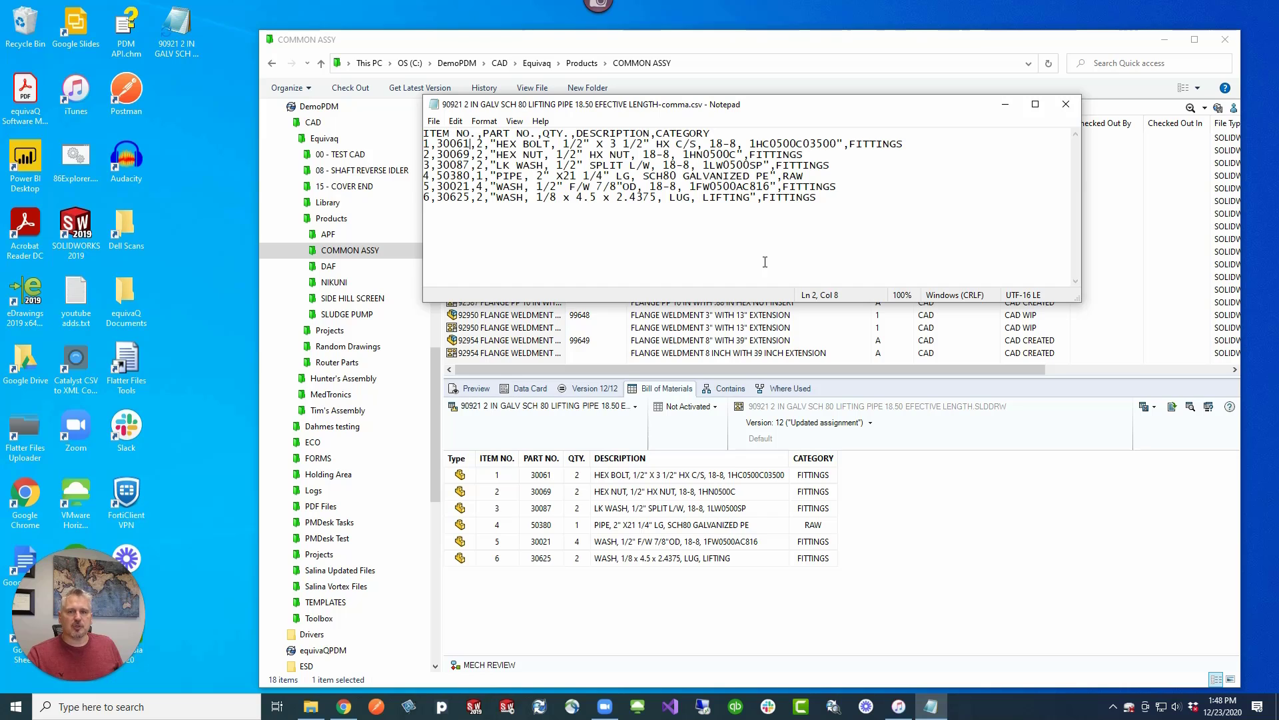
key(Right)
key(Right)
key(Right)
key(Right)
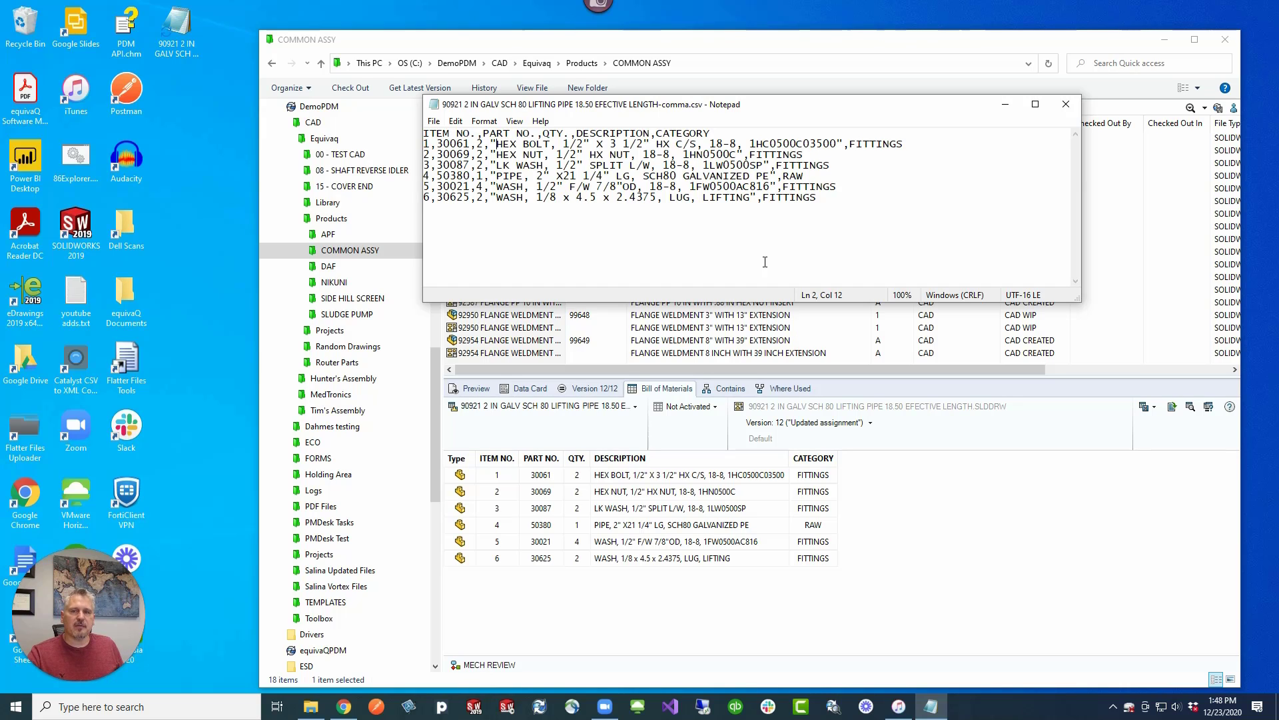
Highlight the full quoted hex bolt description in the first item row to examine it, and close the CSV file.
key(Left)
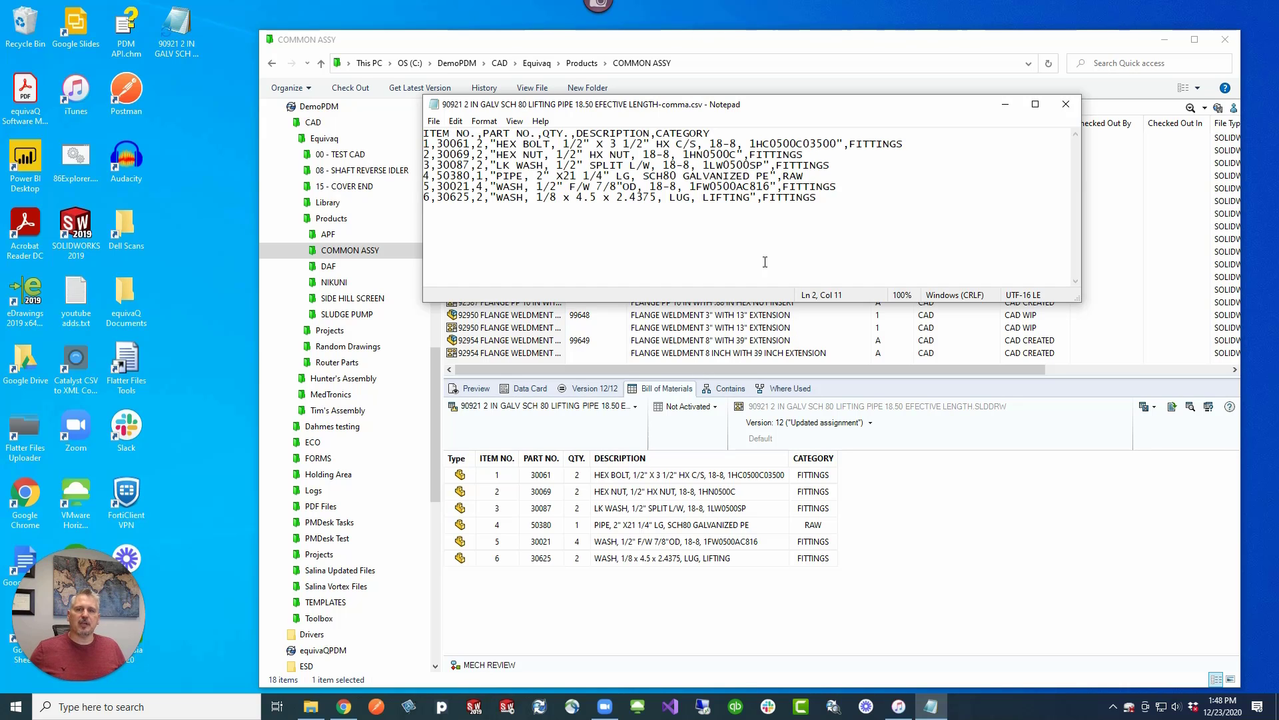
key(shift+Right)
key(shift+Right)
key(shift+Right)
key(shift+Right)
key(shift+Right)
key(shift+Right)
key(shift+Right)
key(shift+Right)
key(shift+Right)
key(shift+Right)
key(shift+Right)
key(shift+Right)
key(shift+Right)
key(shift+Right)
key(shift+Right)
key(shift+Right)
key(shift+Right)
key(shift+Right)
key(shift+Right)
key(shift+Right)
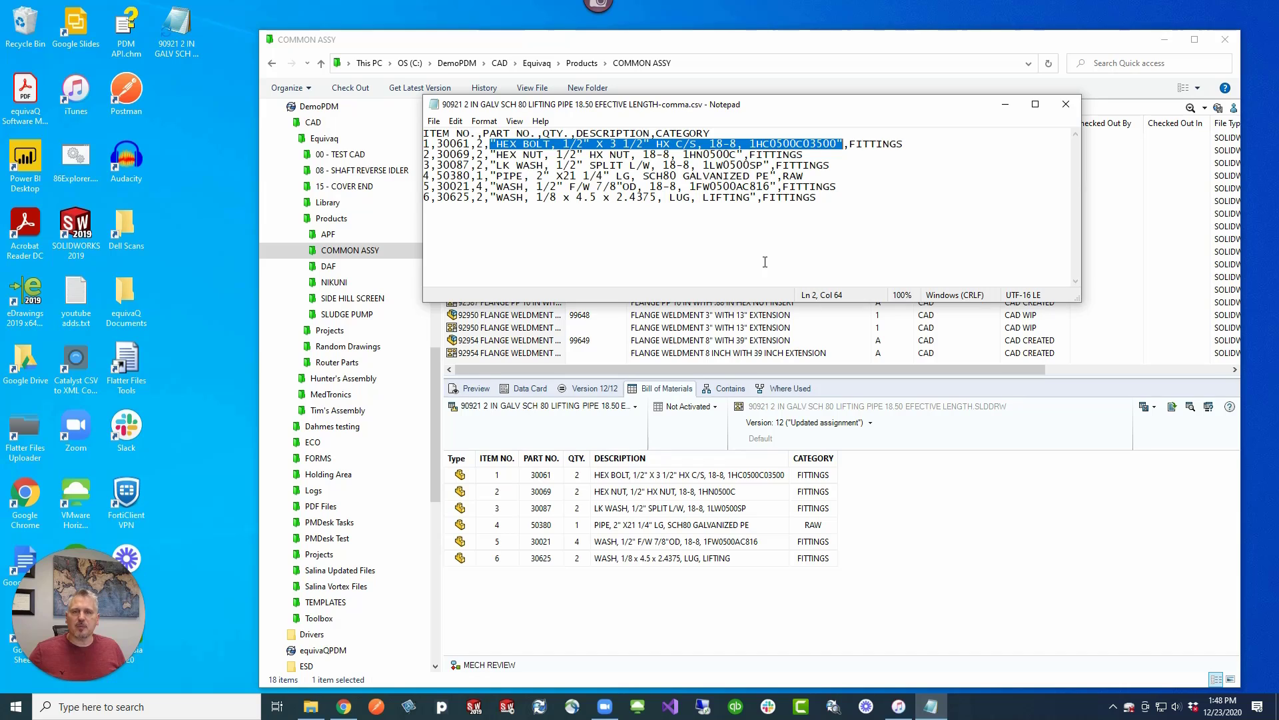
key(Down)
key(Down)
key(Home)
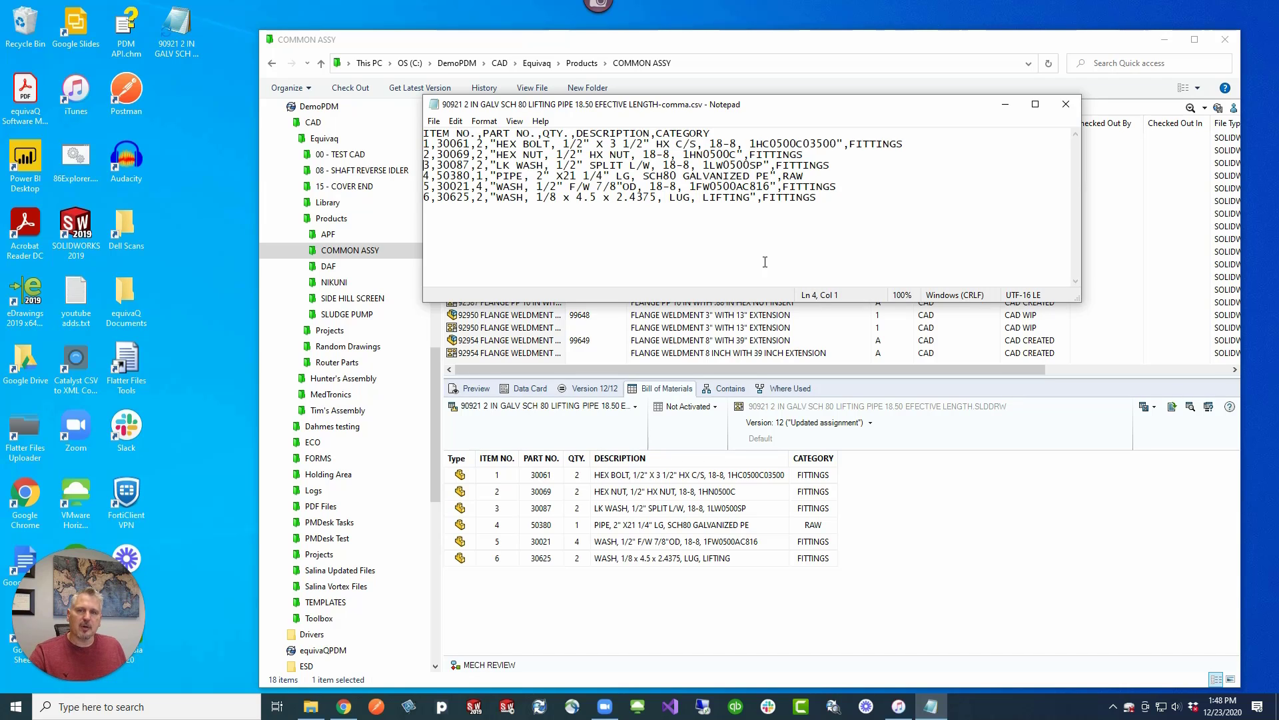
click(1066, 105)
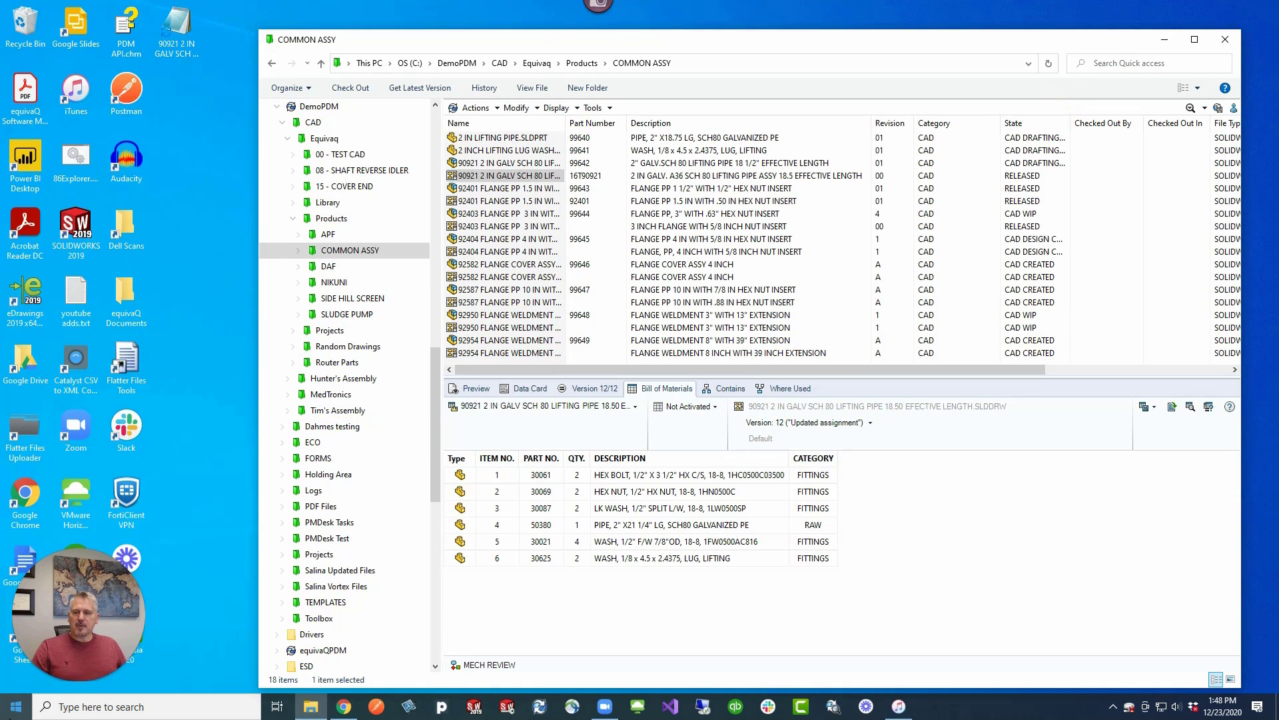
Open the Windows Region settings by searching for intl.cpl.
mouse_move(73, 680)
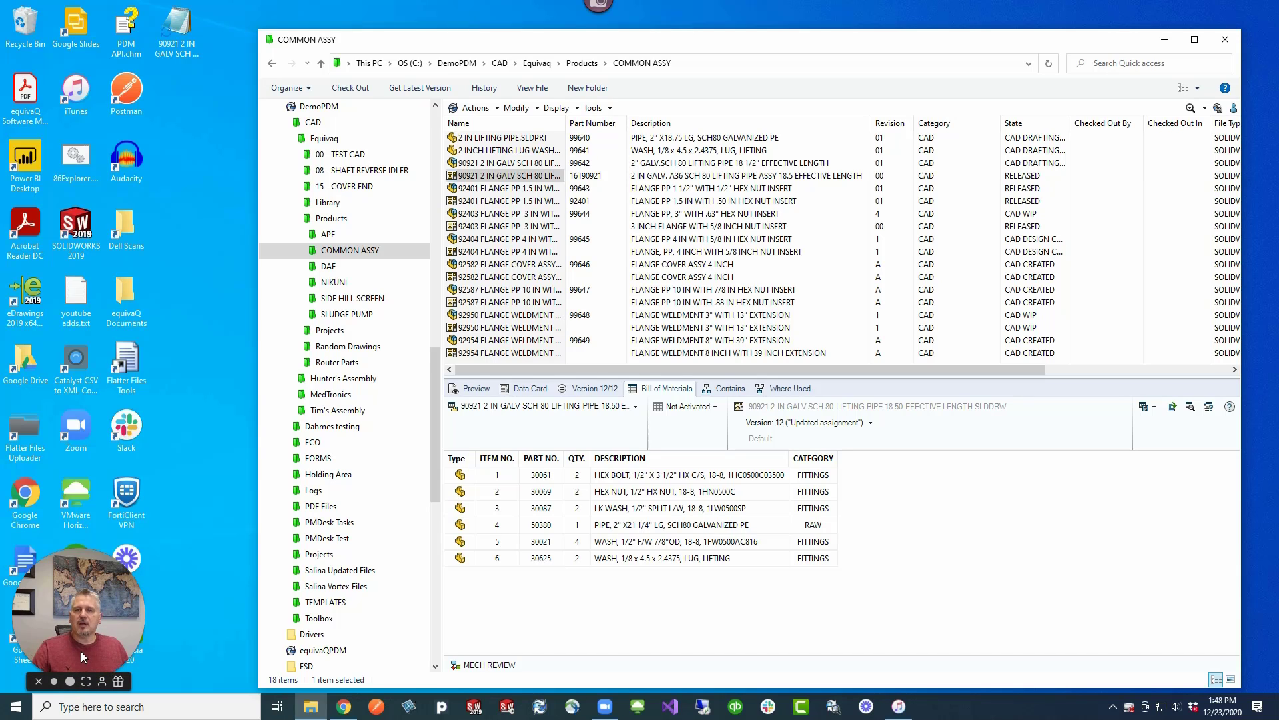
click(17, 708)
text(intl)
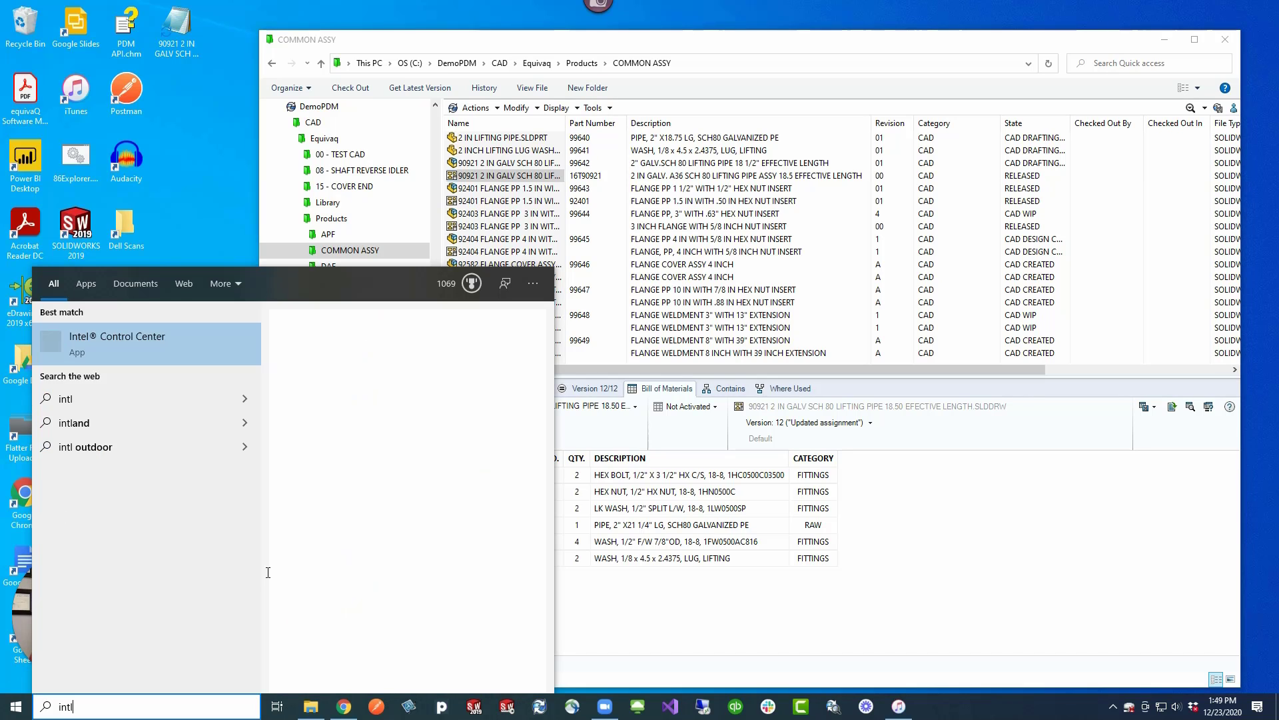
text(.cpl)
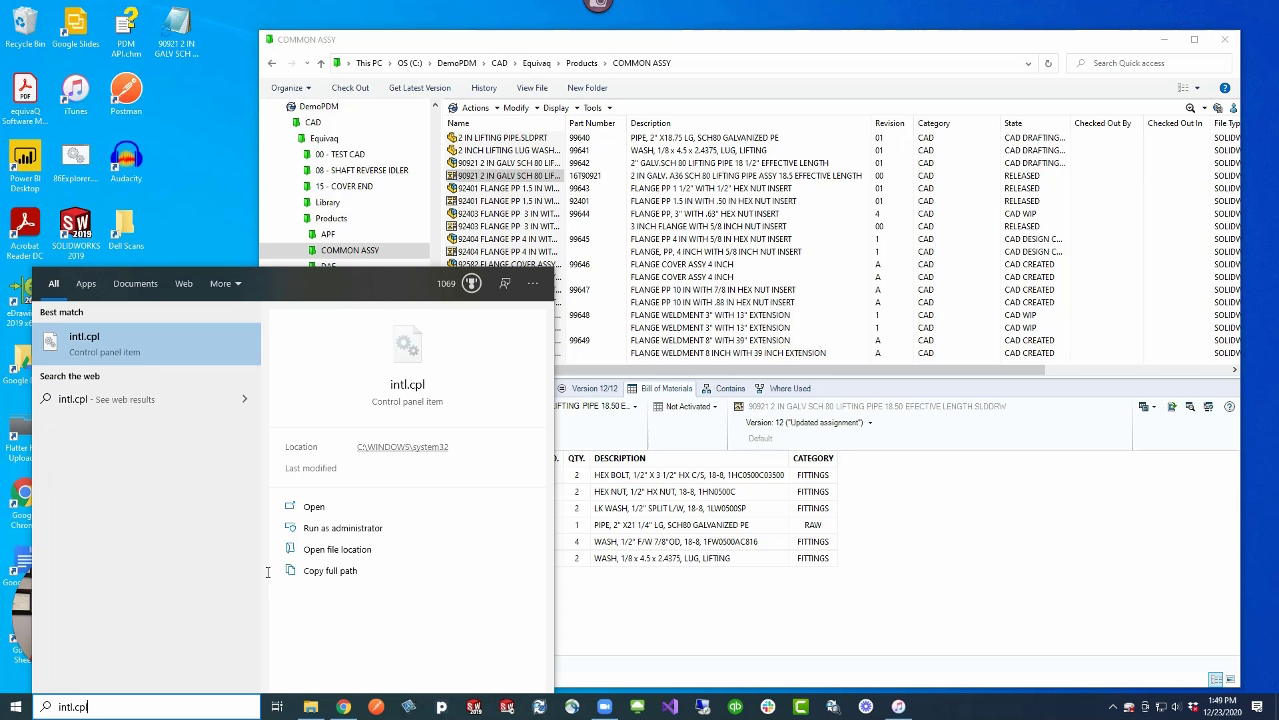
key(Return)
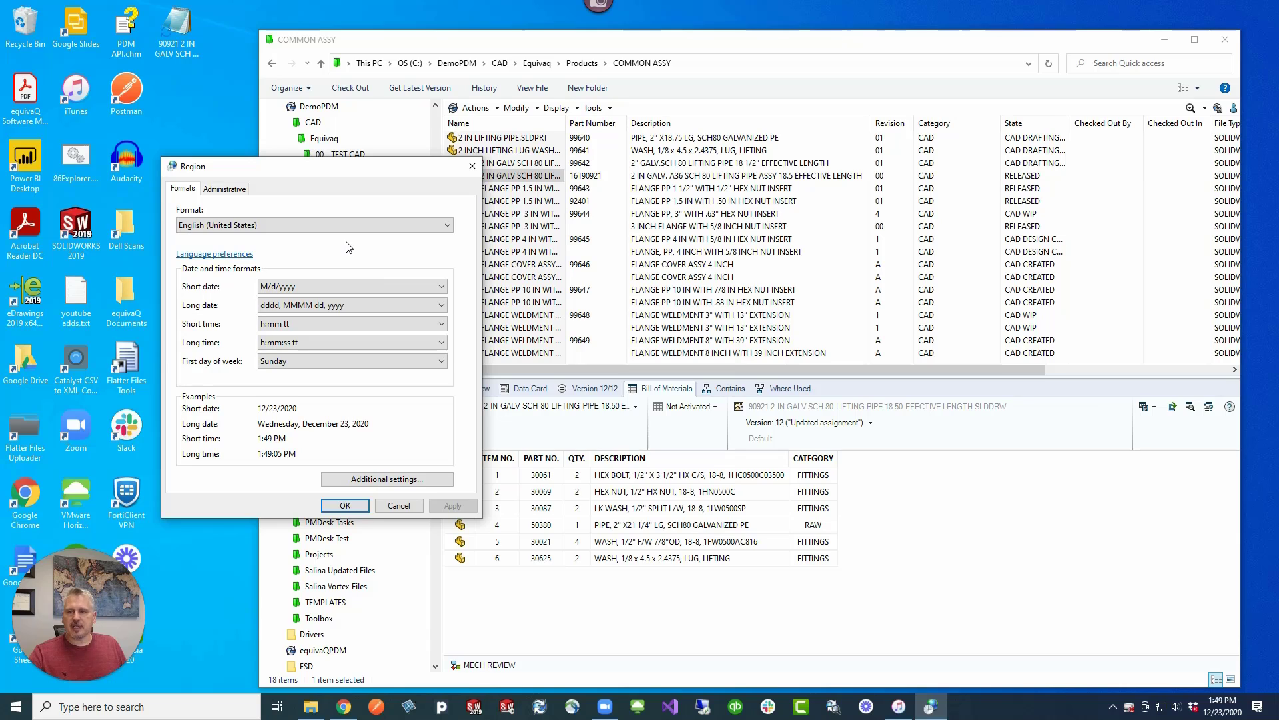
Set the list separator in the additional number format settings to a semicolon (;) and apply the change.
click(390, 479)
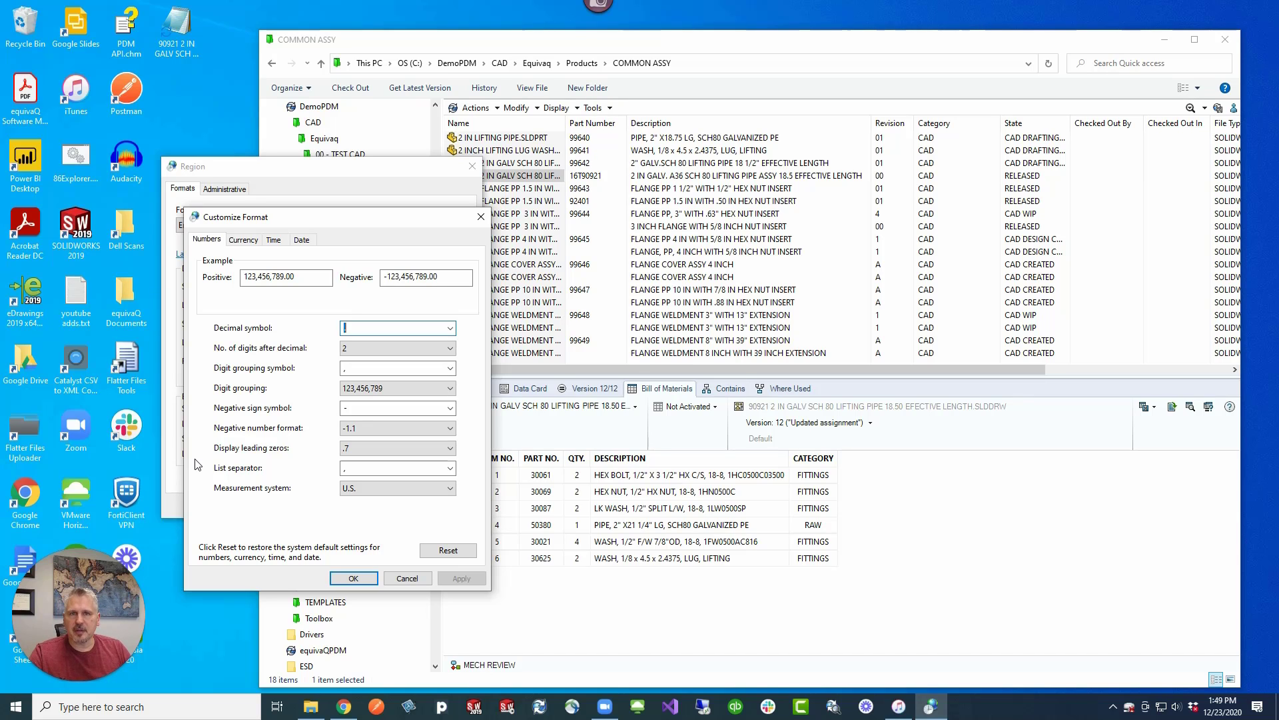
click(404, 466)
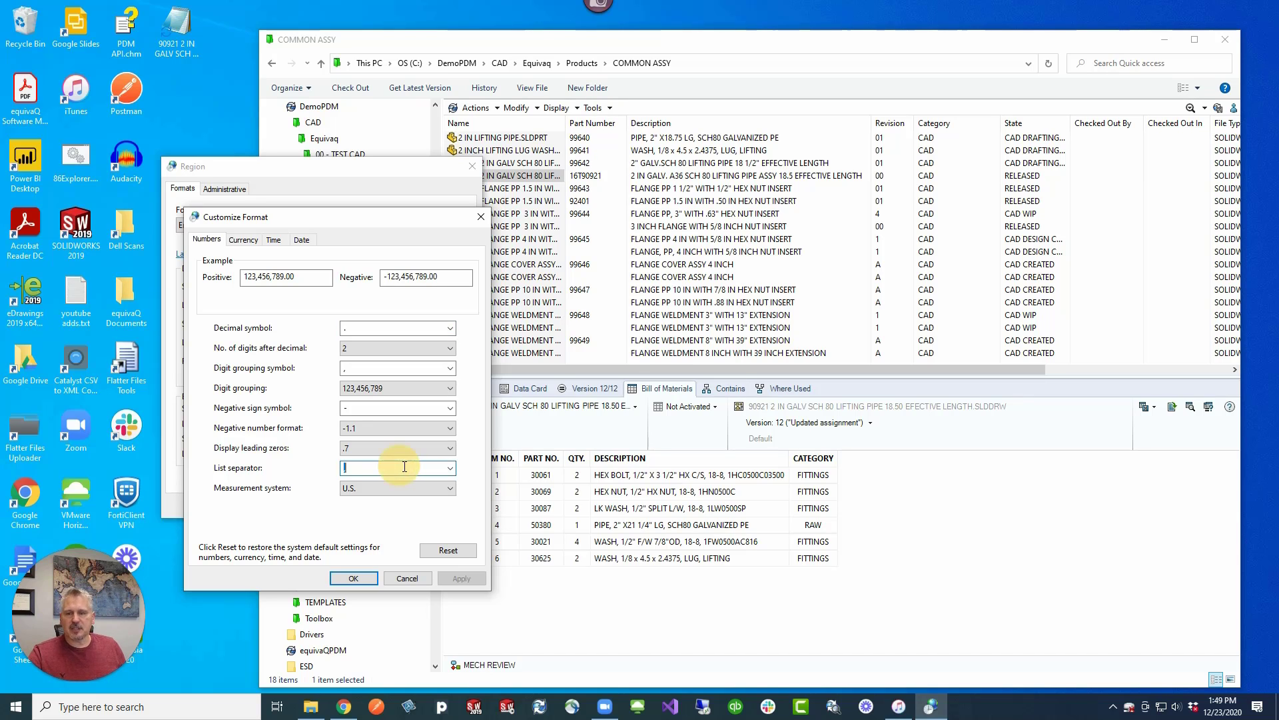
text(;)
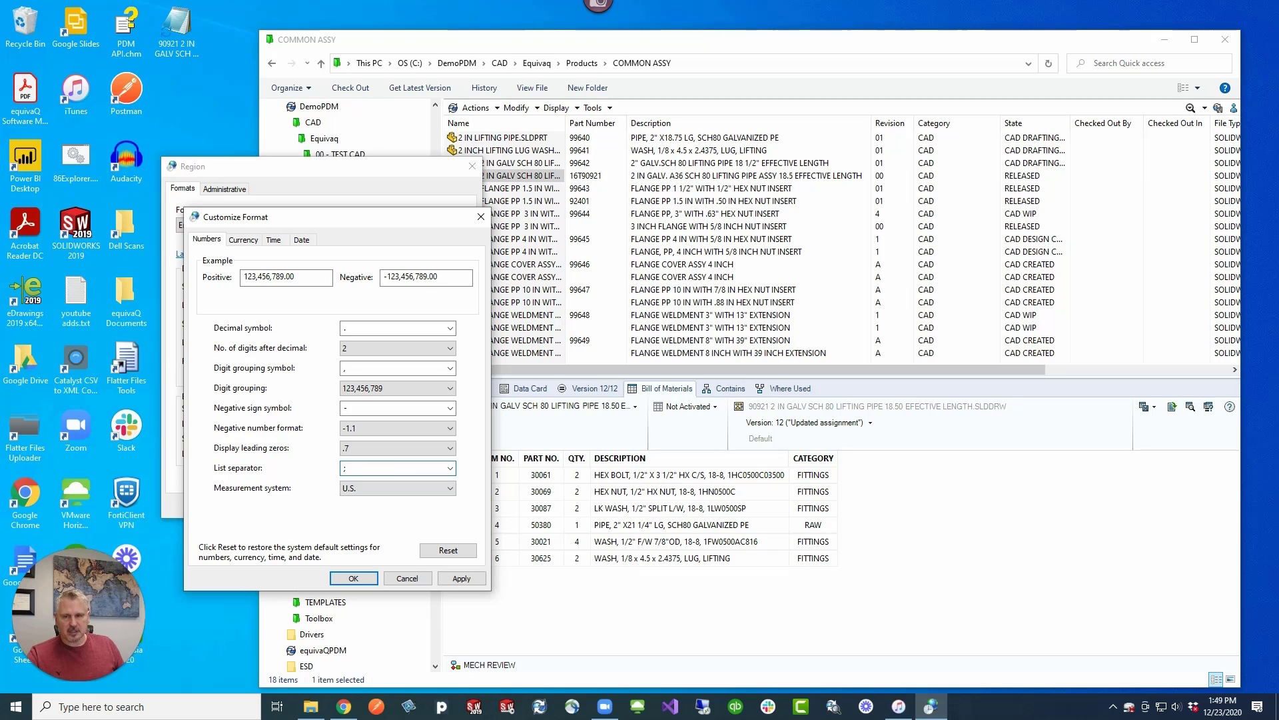
click(459, 579)
click(353, 578)
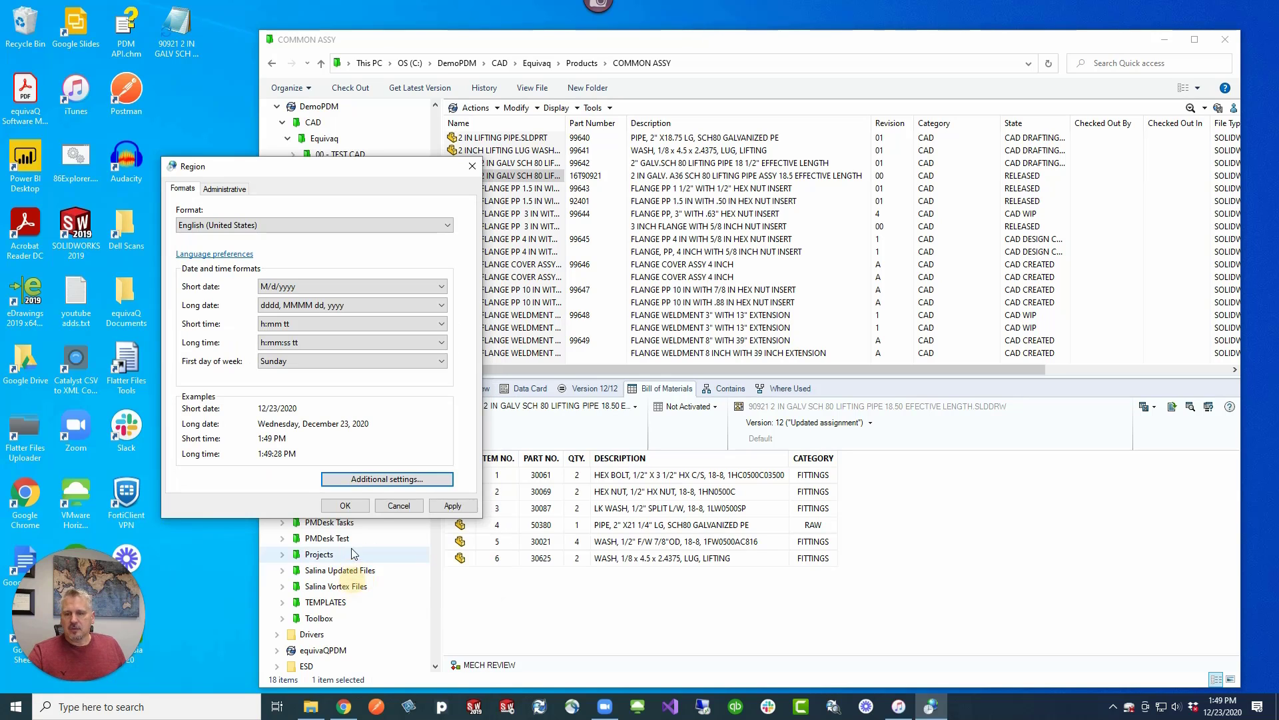
click(346, 505)
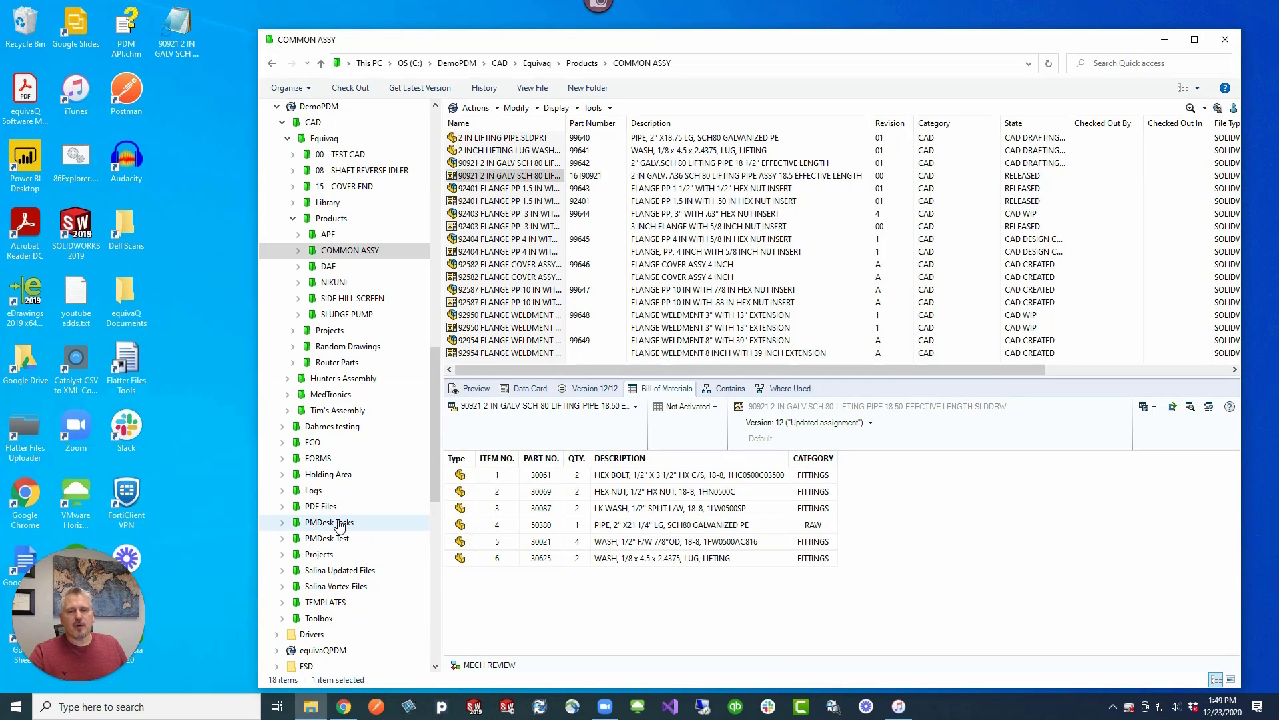
Open the regional number format customization through the Time & Language section of Windows Settings to review the list separator.
click(16, 707)
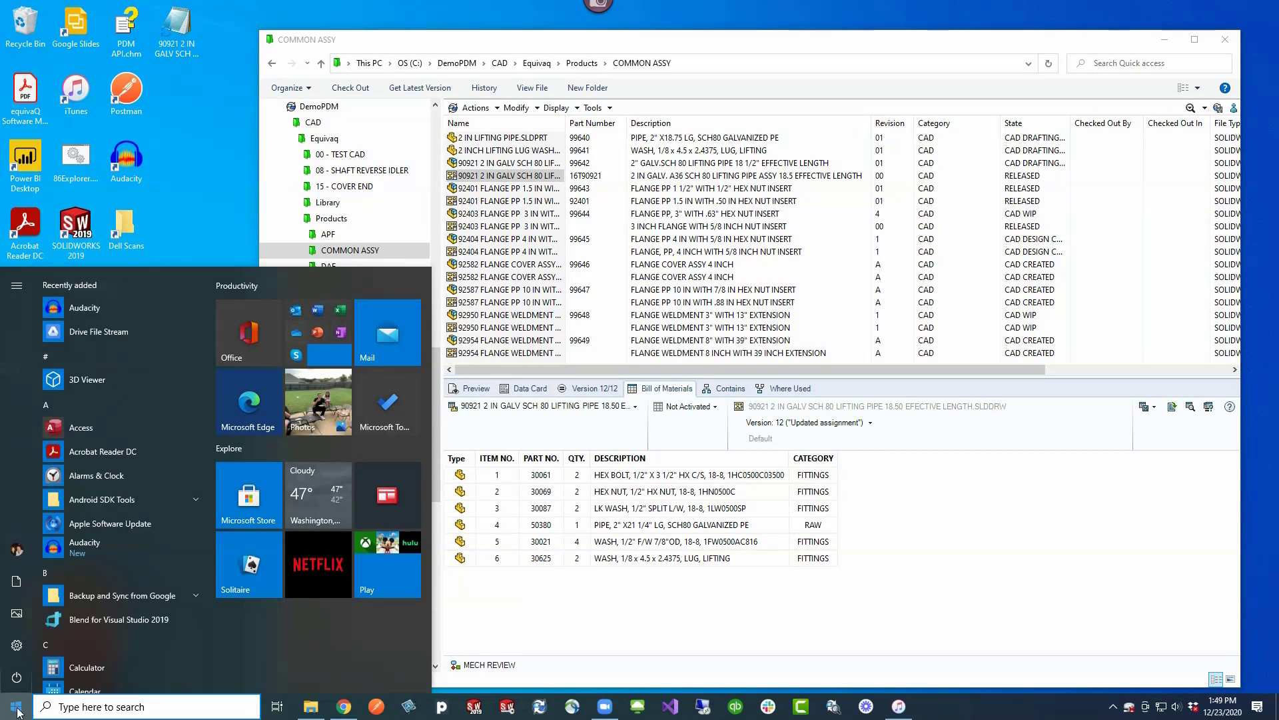
click(18, 646)
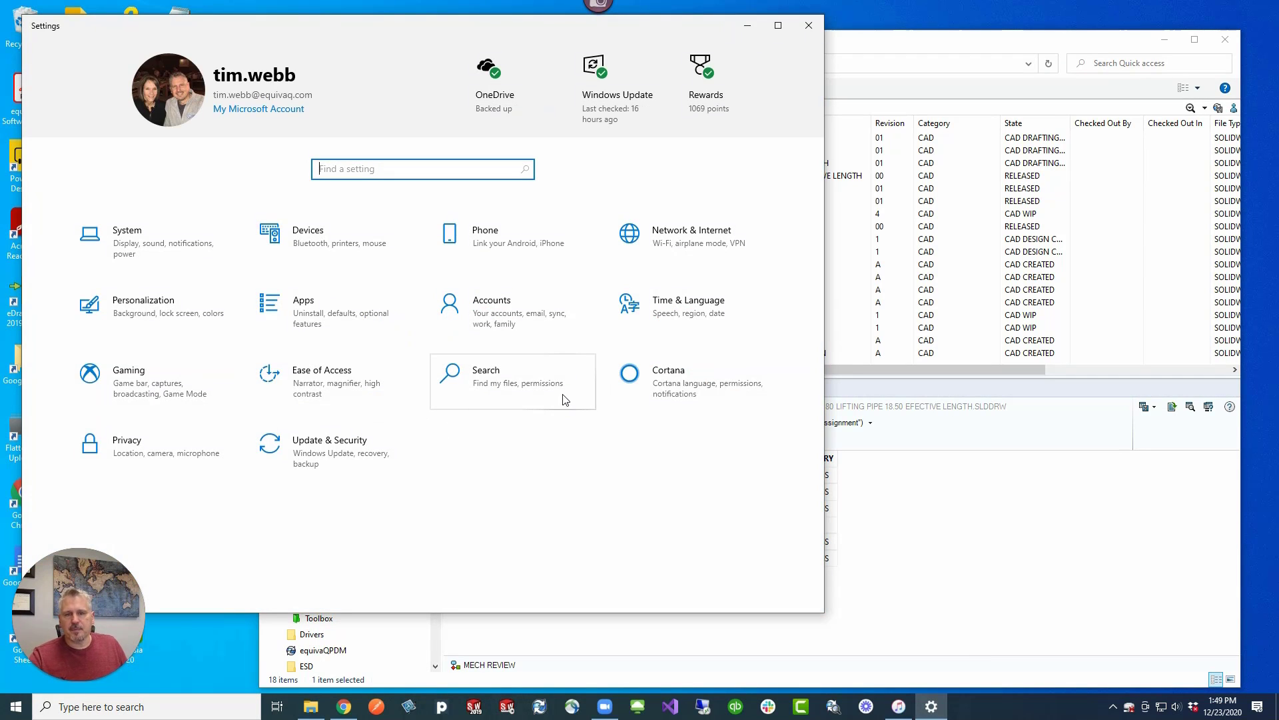
click(691, 312)
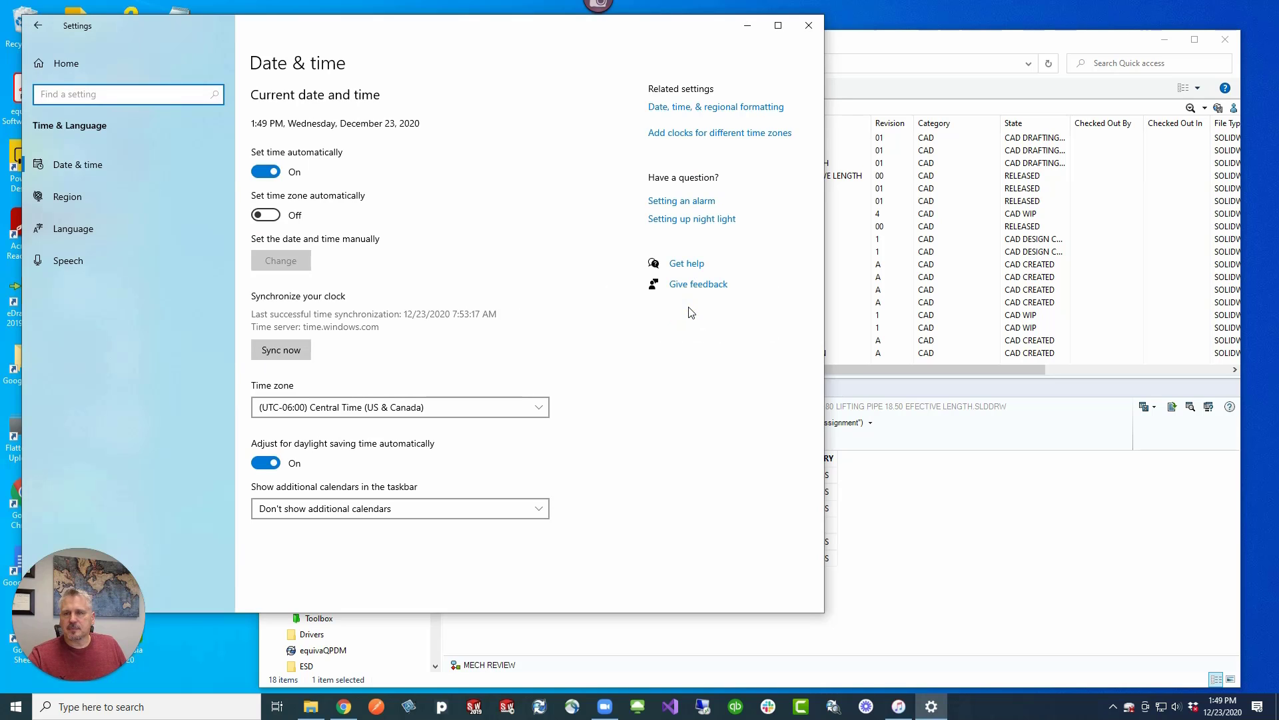
click(79, 199)
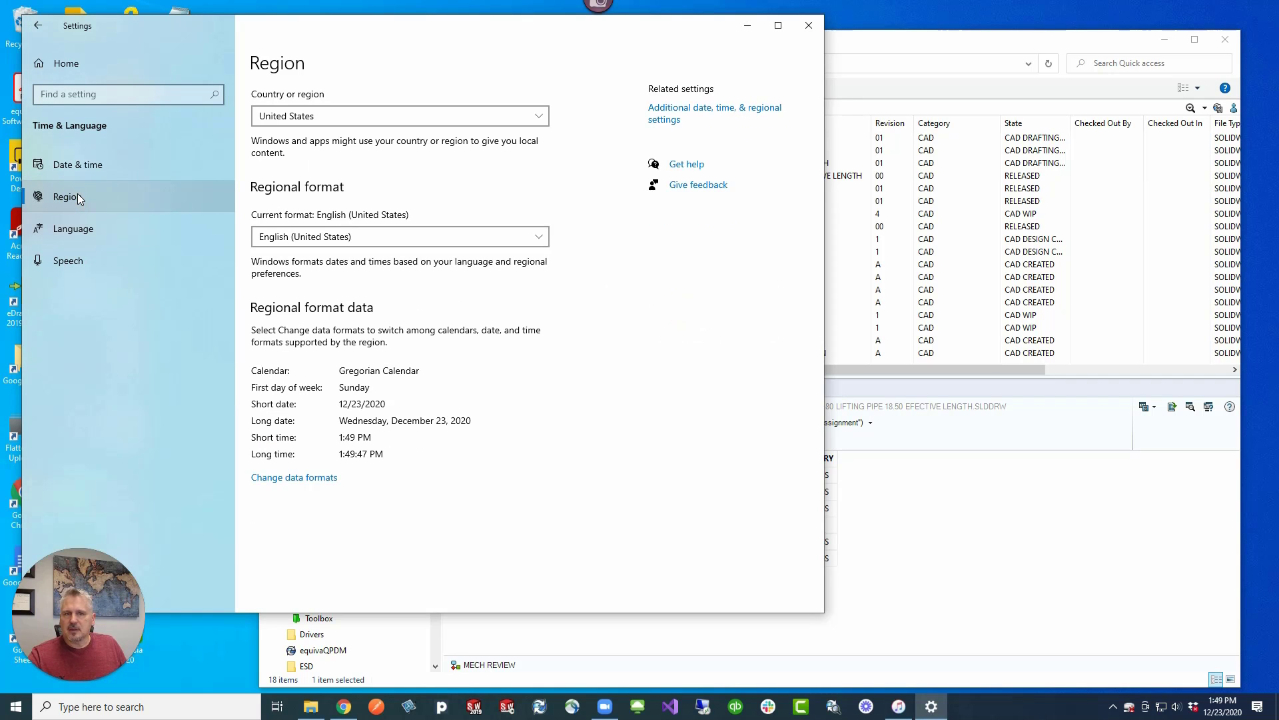
click(670, 115)
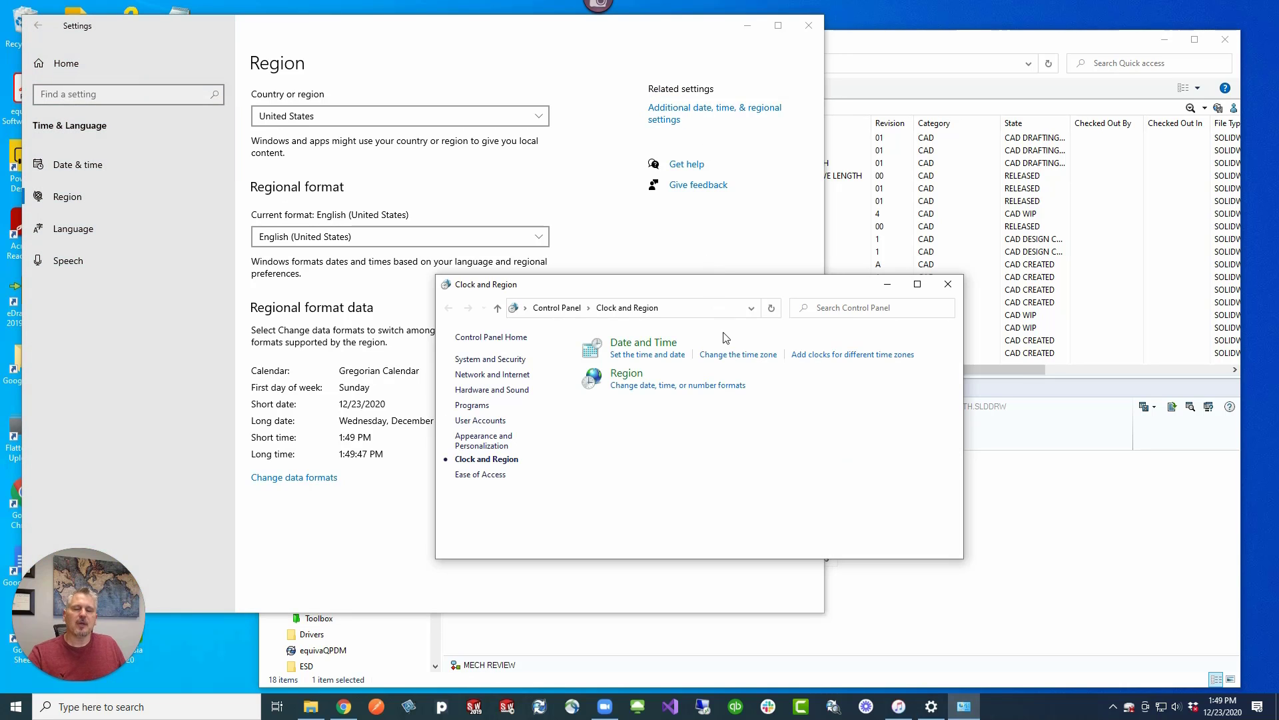
click(685, 383)
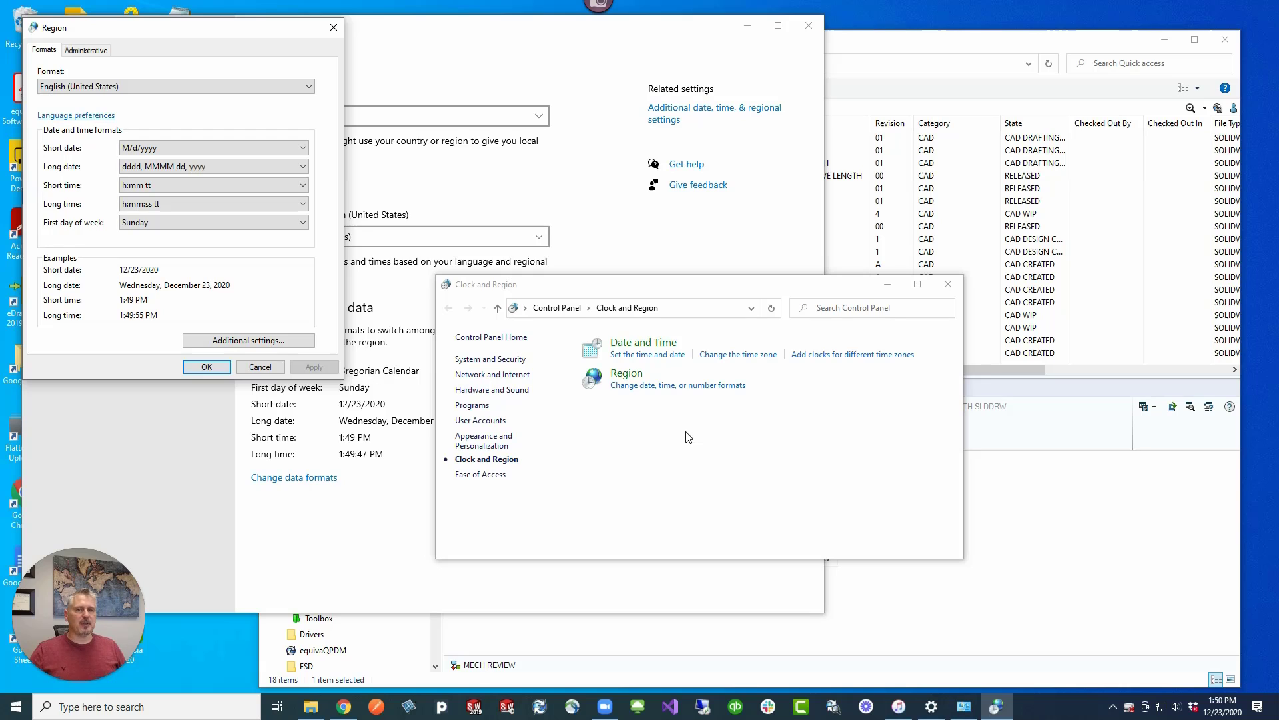
click(264, 345)
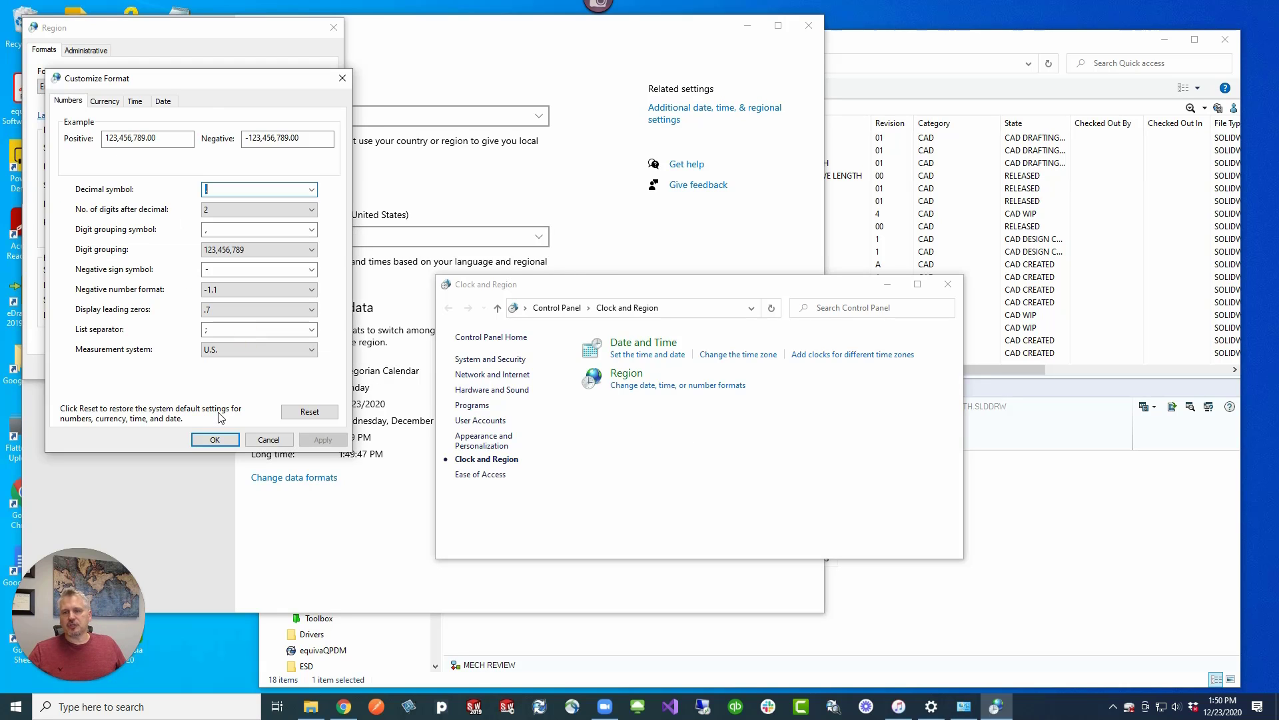
Cancel out of the number format and Region dialogs, and close the Clock and Region and Settings windows.
click(269, 439)
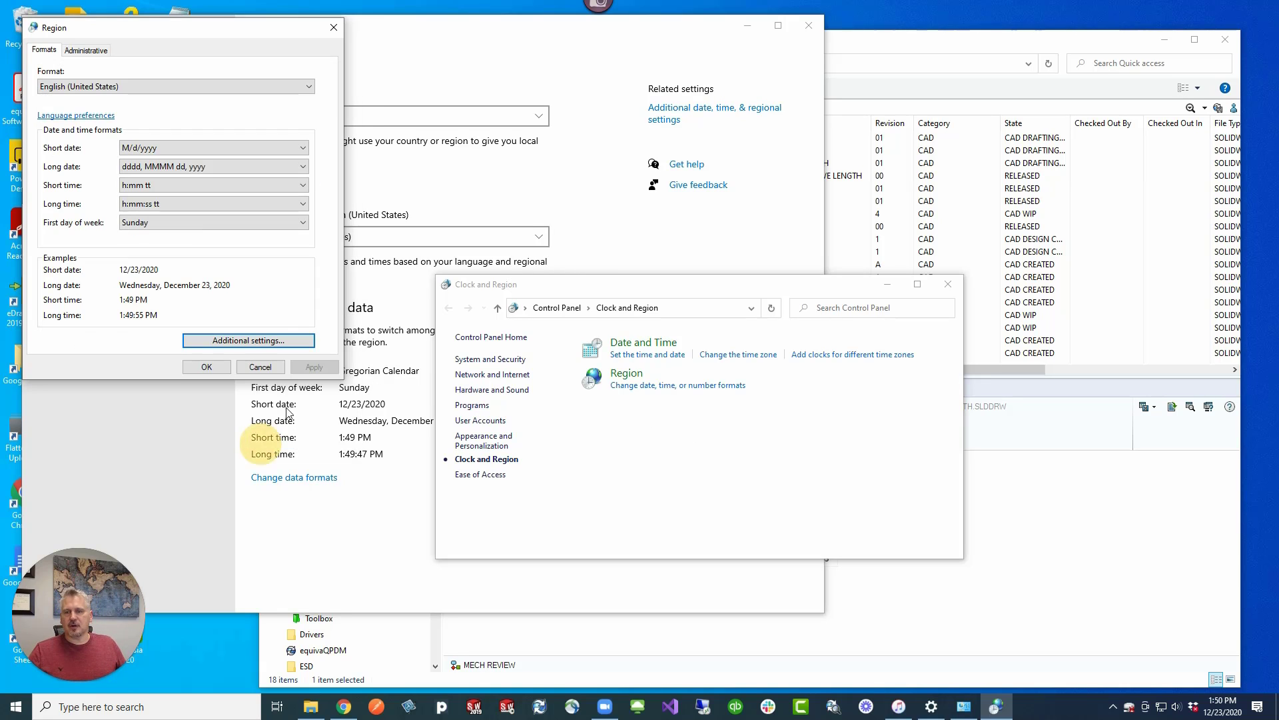
click(262, 365)
click(947, 284)
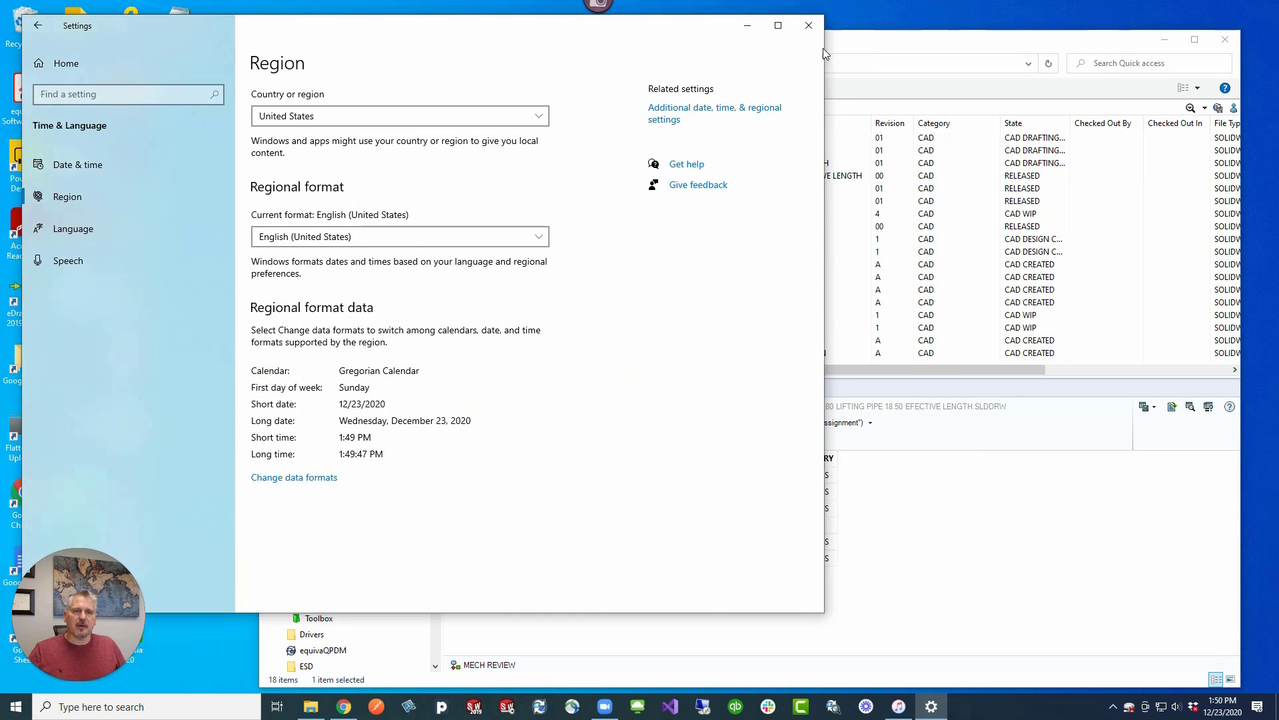
click(809, 25)
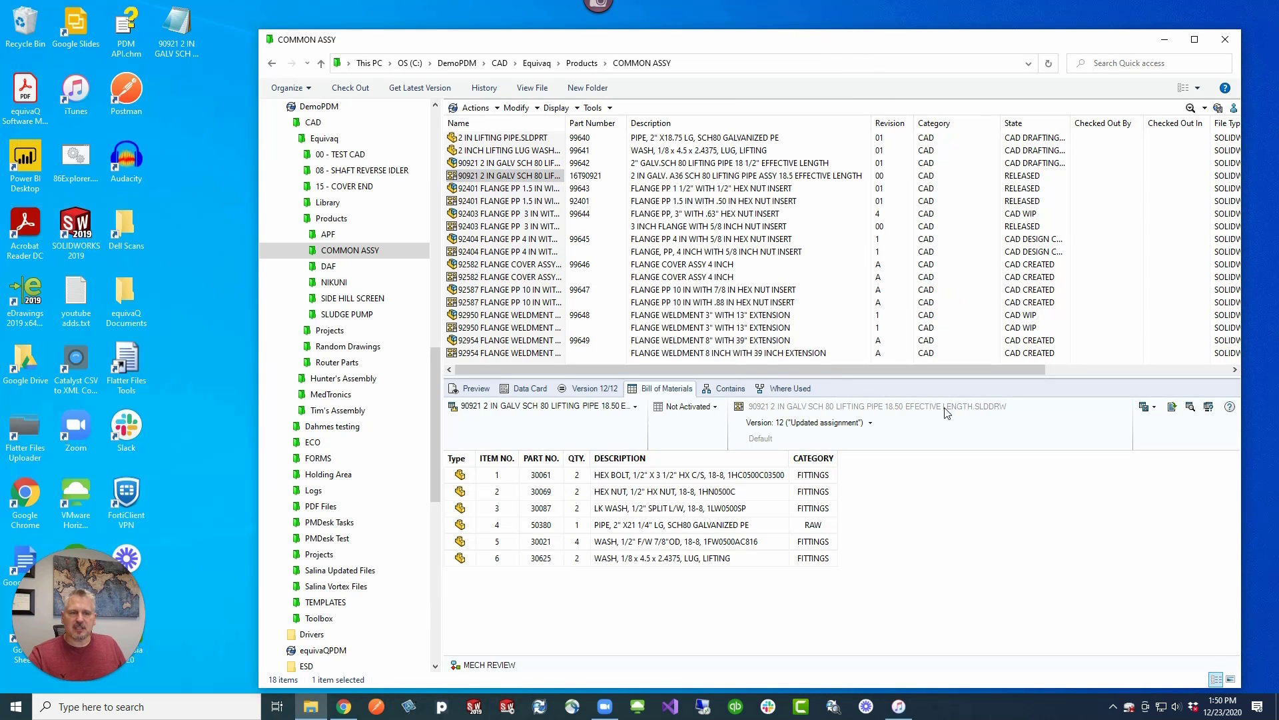
Export the bill of materials to the Desktop as a CSV file named 90921 2 IN GALV SCH 80 LIFTING PIPE 18.50 EFECTIVE LENGTH-semicolon.
click(1150, 406)
click(1168, 436)
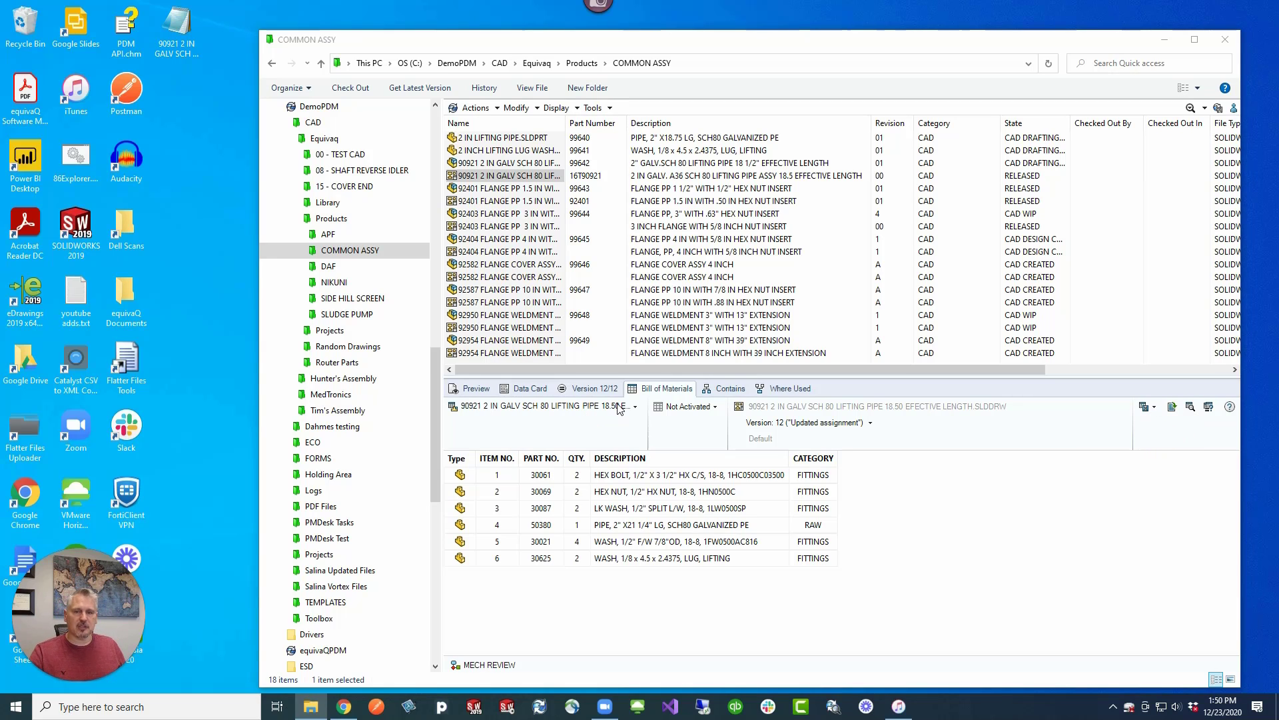
click(398, 368)
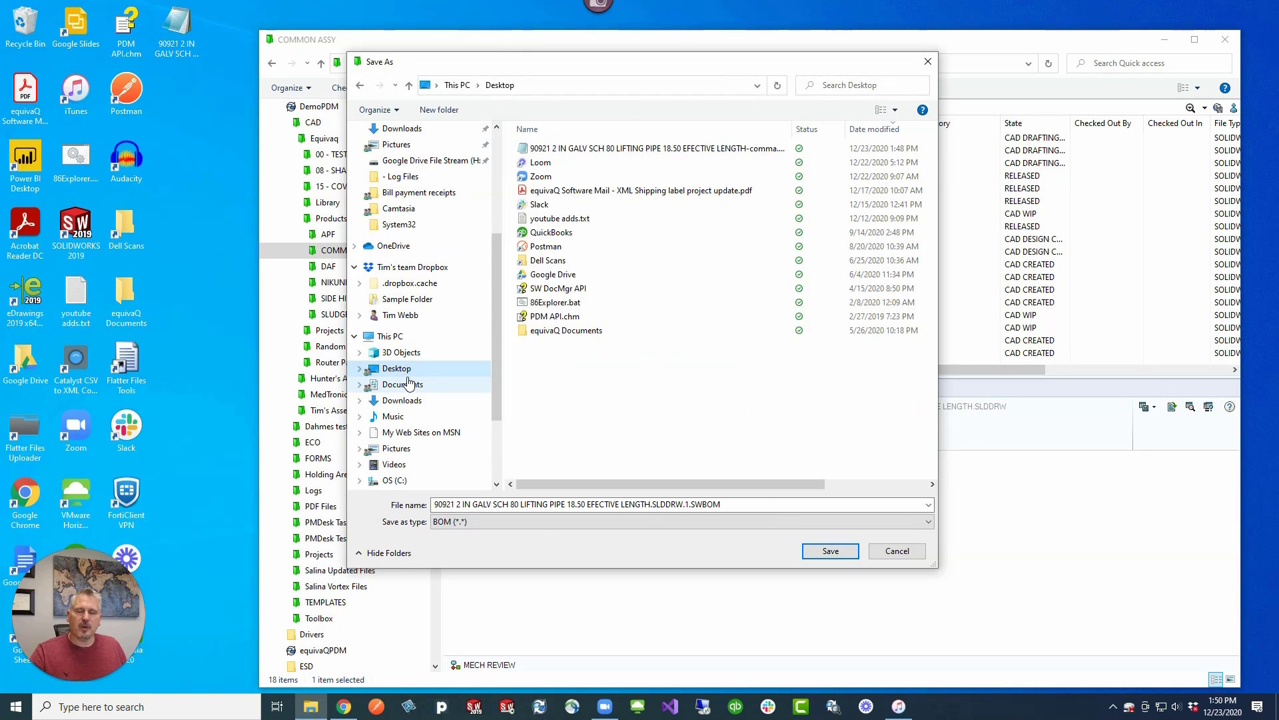
click(511, 521)
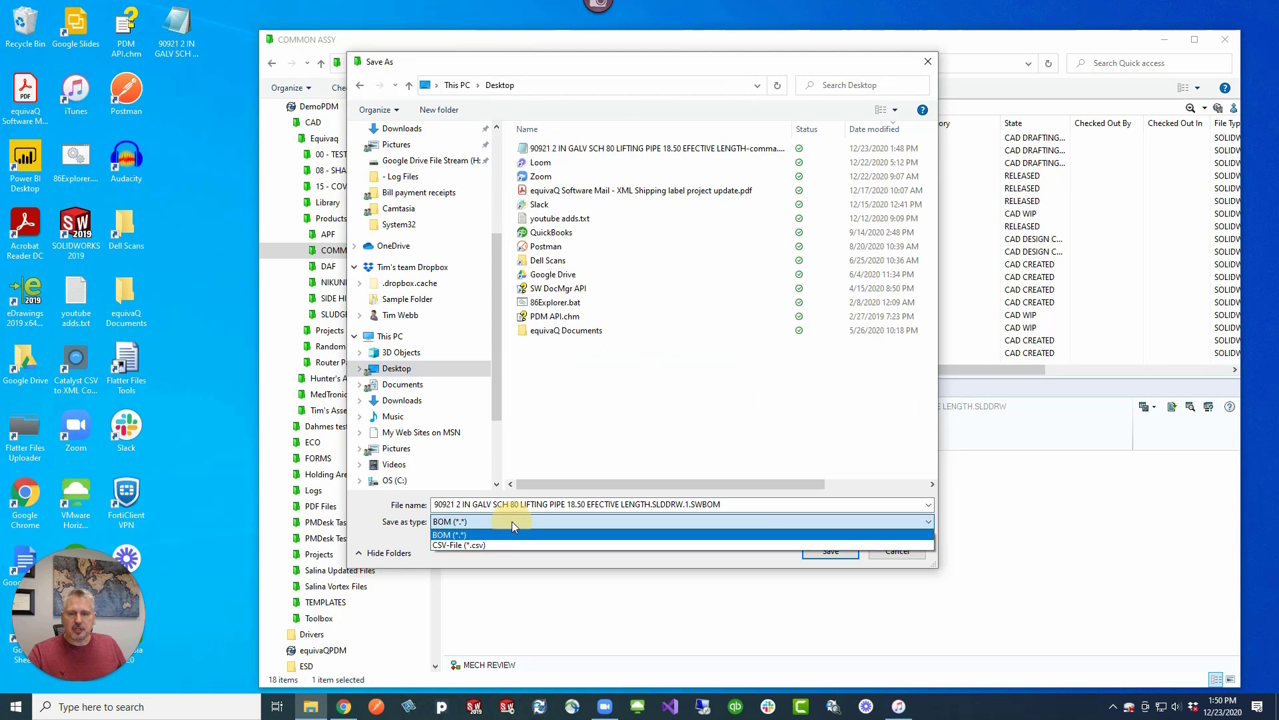
click(502, 542)
click(651, 505)
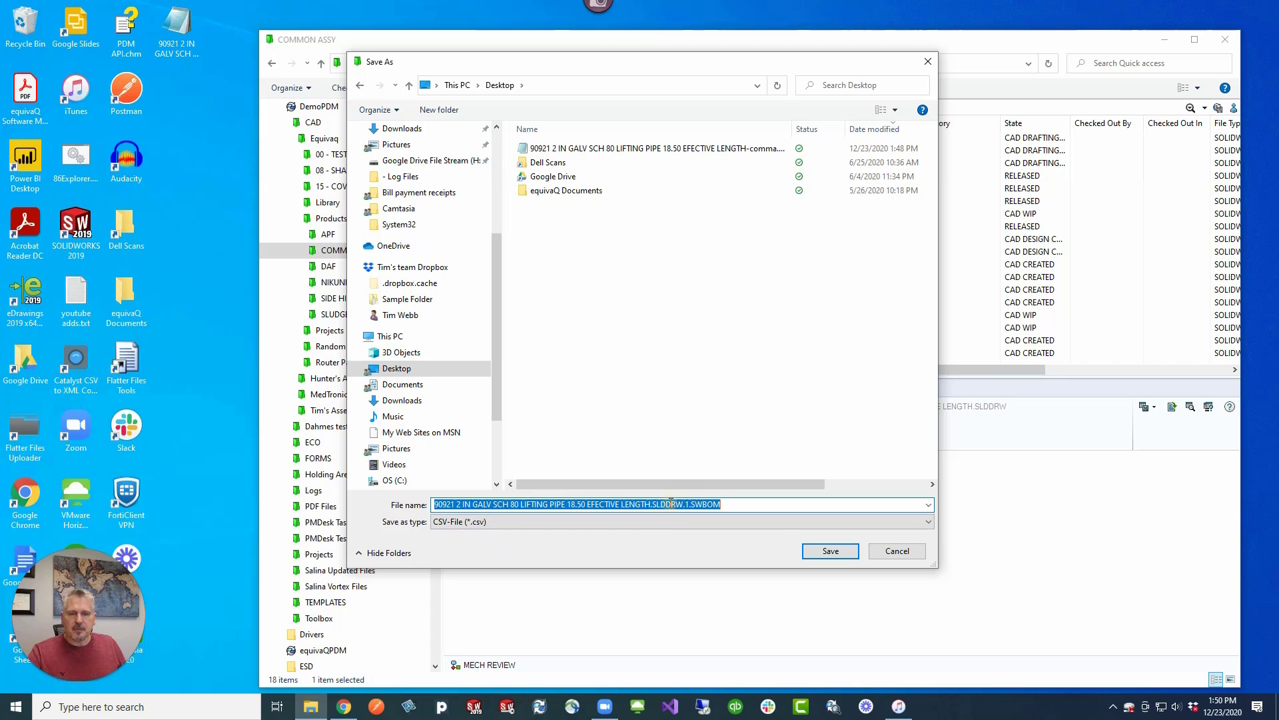
drag(650, 504, 884, 533)
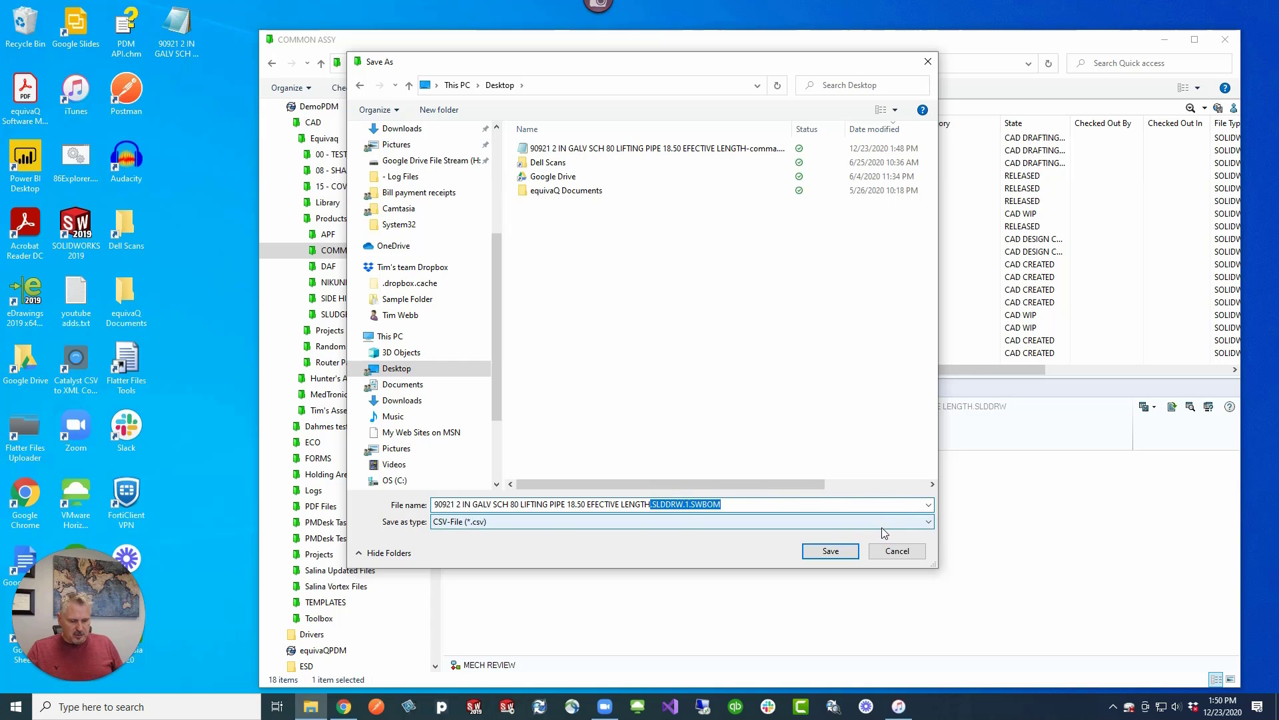
text(-semicolon)
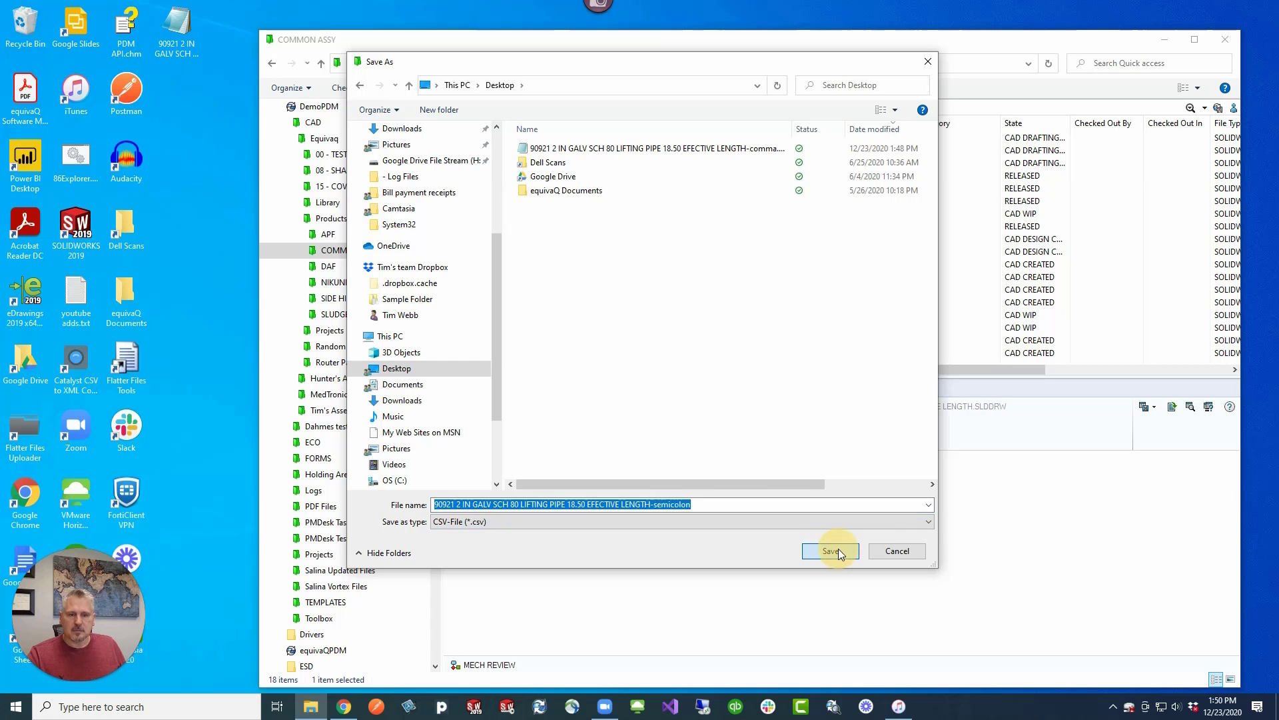
click(831, 551)
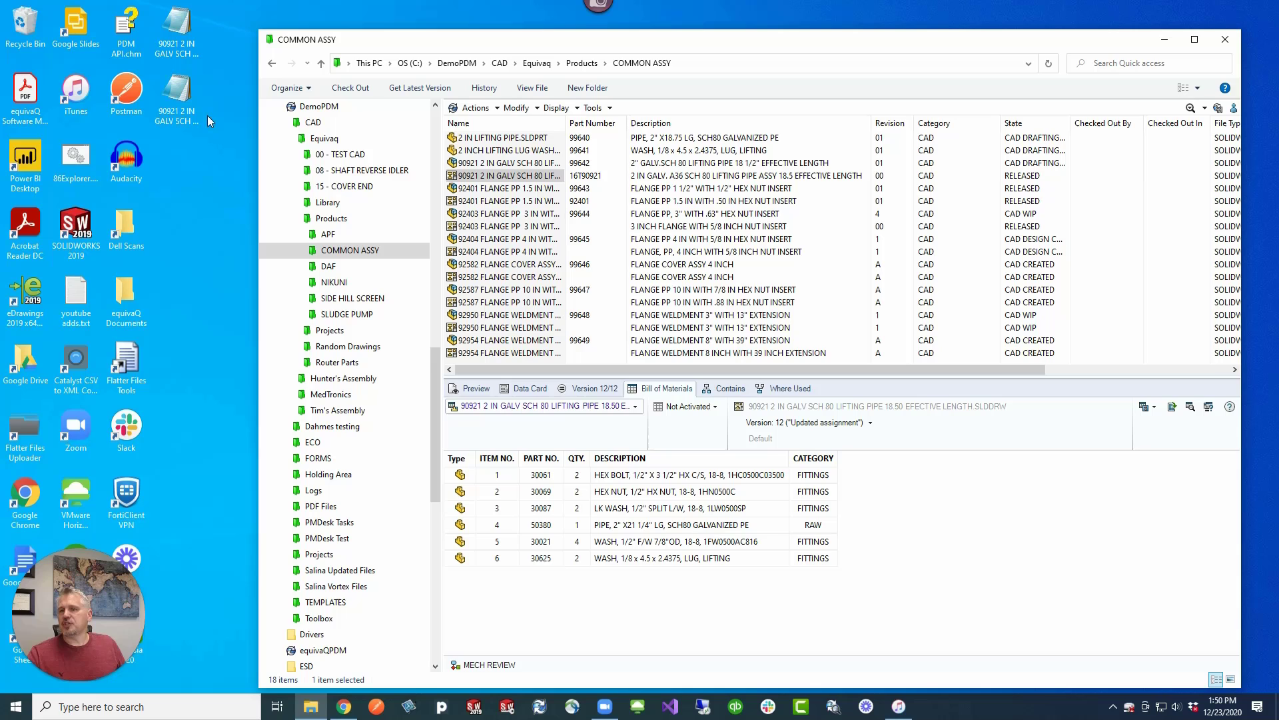
Open the semicolon and comma versions of the exported CSV from the desktop to compare them.
click(192, 34)
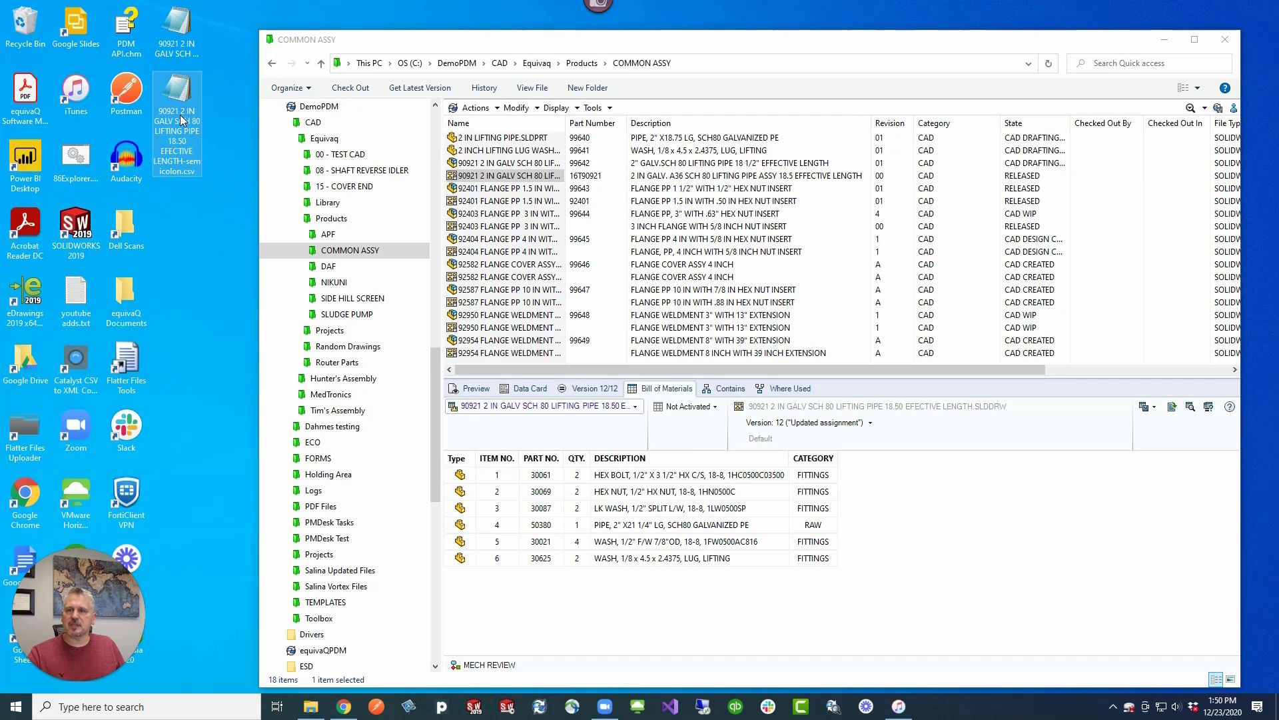
double_click(180, 99)
double_click(177, 27)
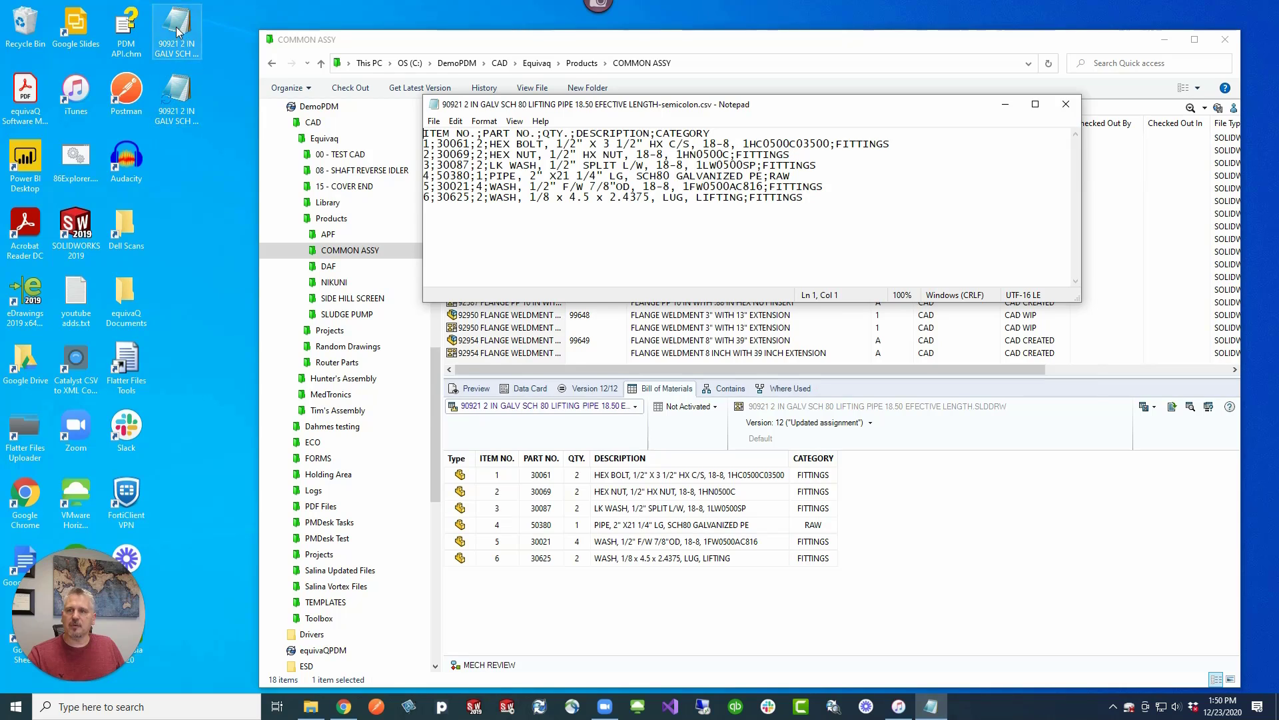
Highlight the delimiters in the header and first item row of the semicolon CSV file to examine them.
click(485, 134)
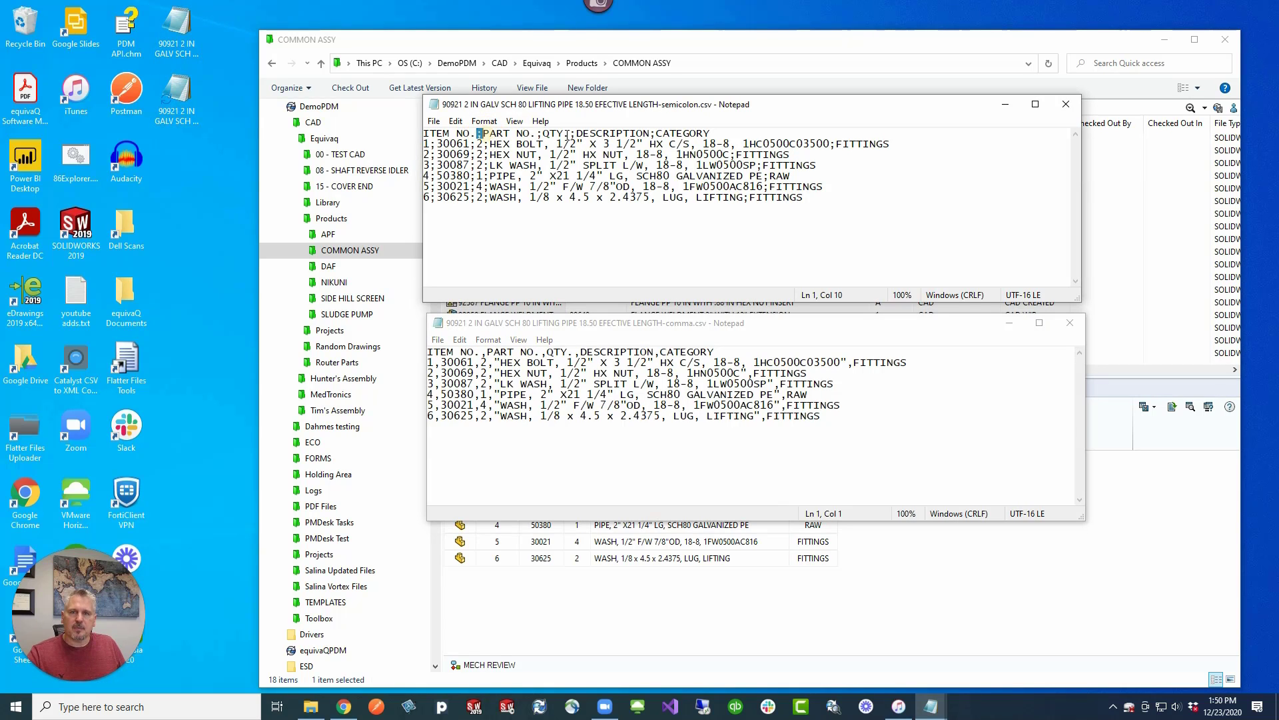
drag(535, 134, 543, 134)
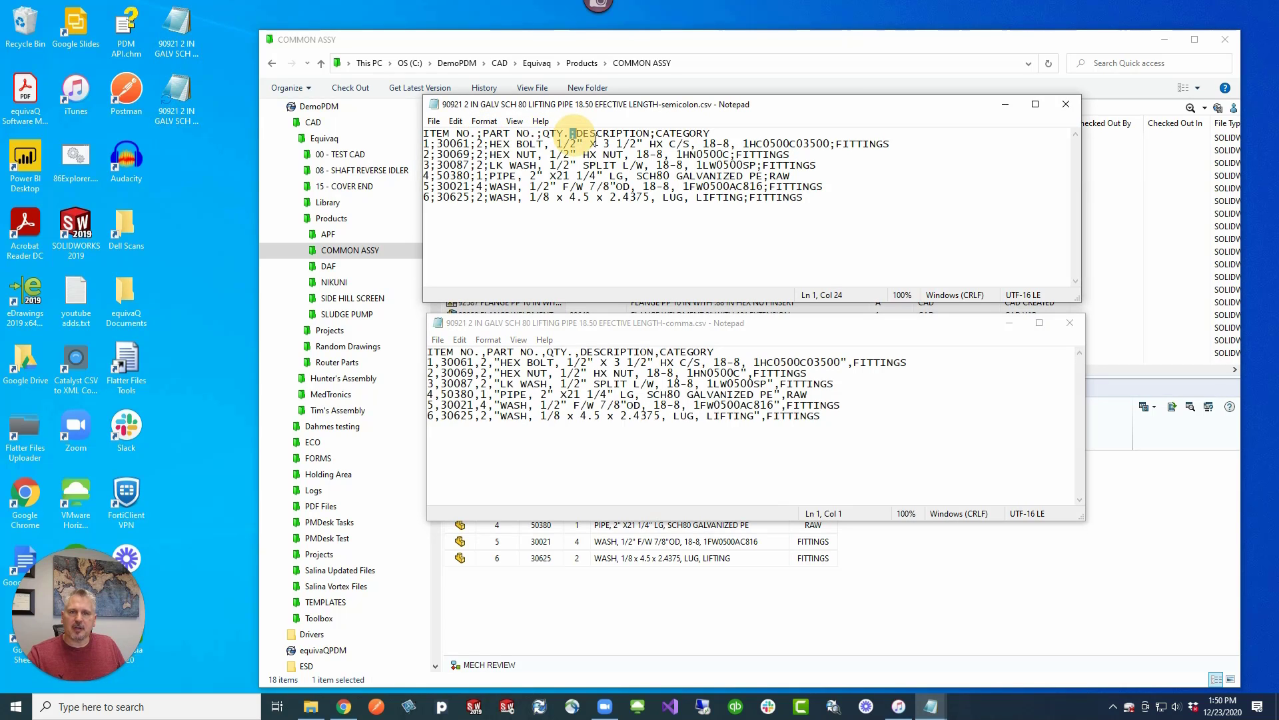
drag(829, 144, 834, 143)
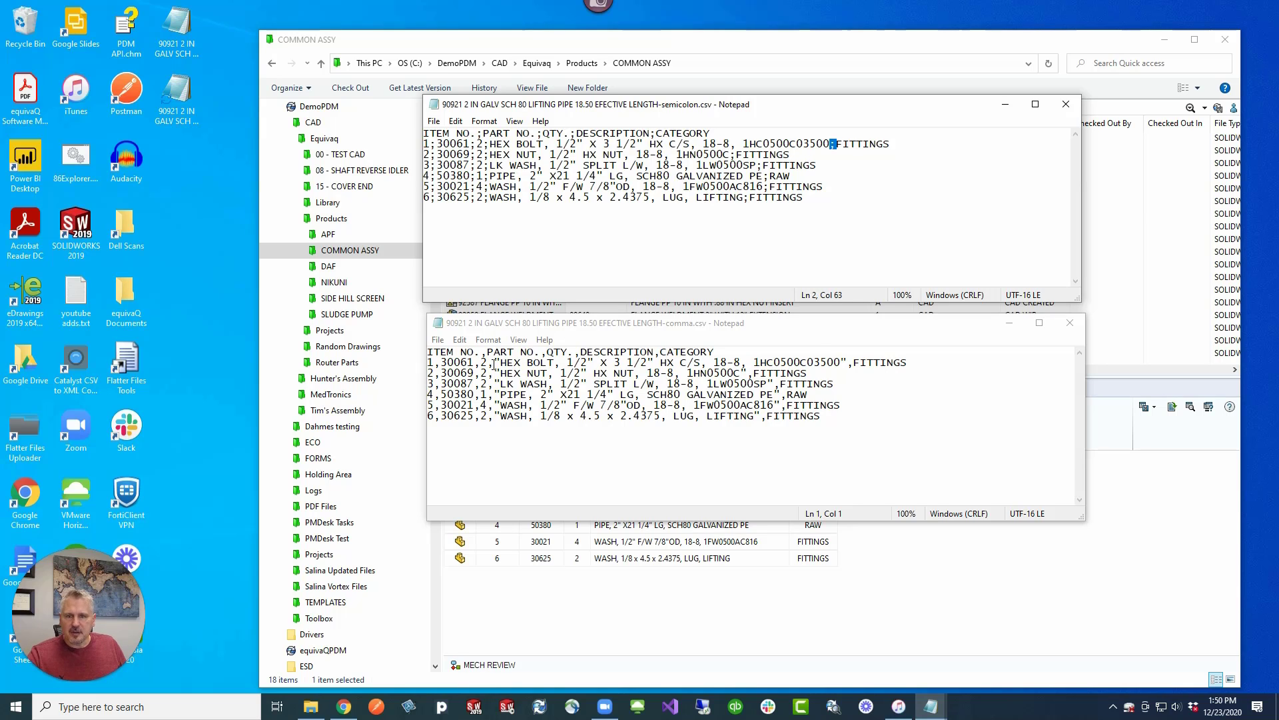
Highlight the quotation marks enclosing the hex bolt description in the comma CSV file to compare its text qualifiers.
drag(481, 353, 487, 352)
click(619, 383)
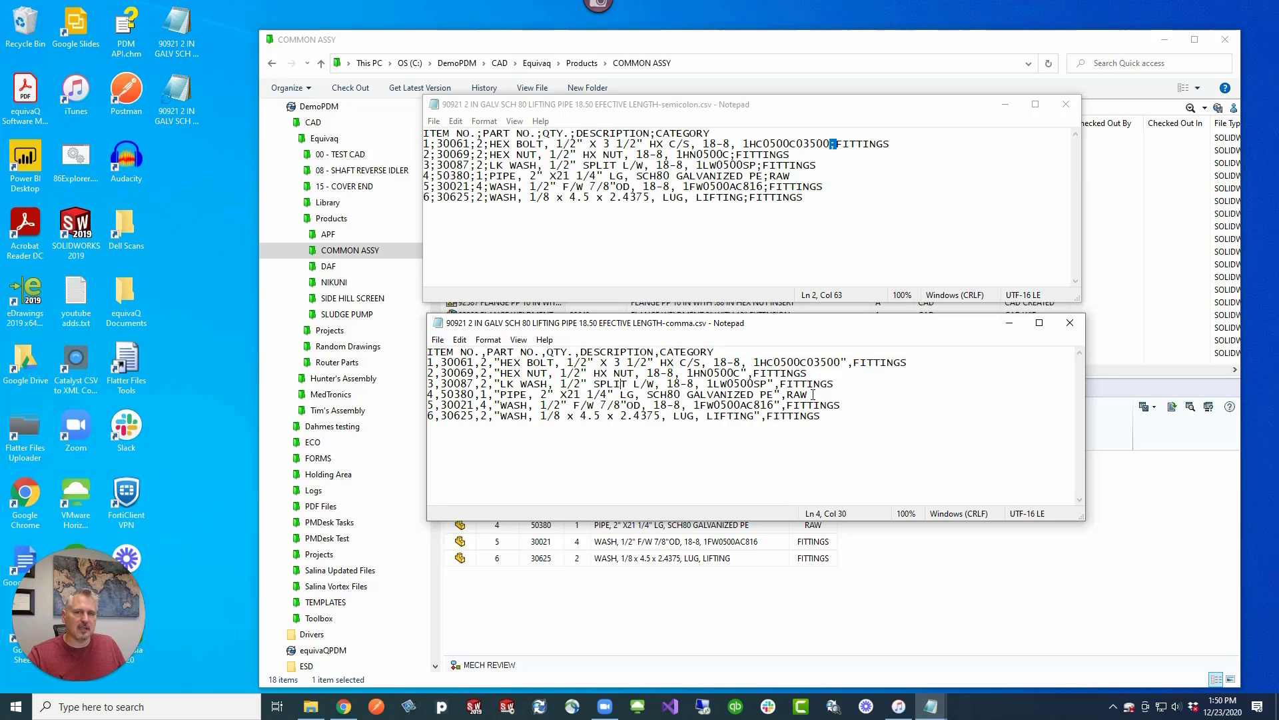
drag(493, 362, 500, 362)
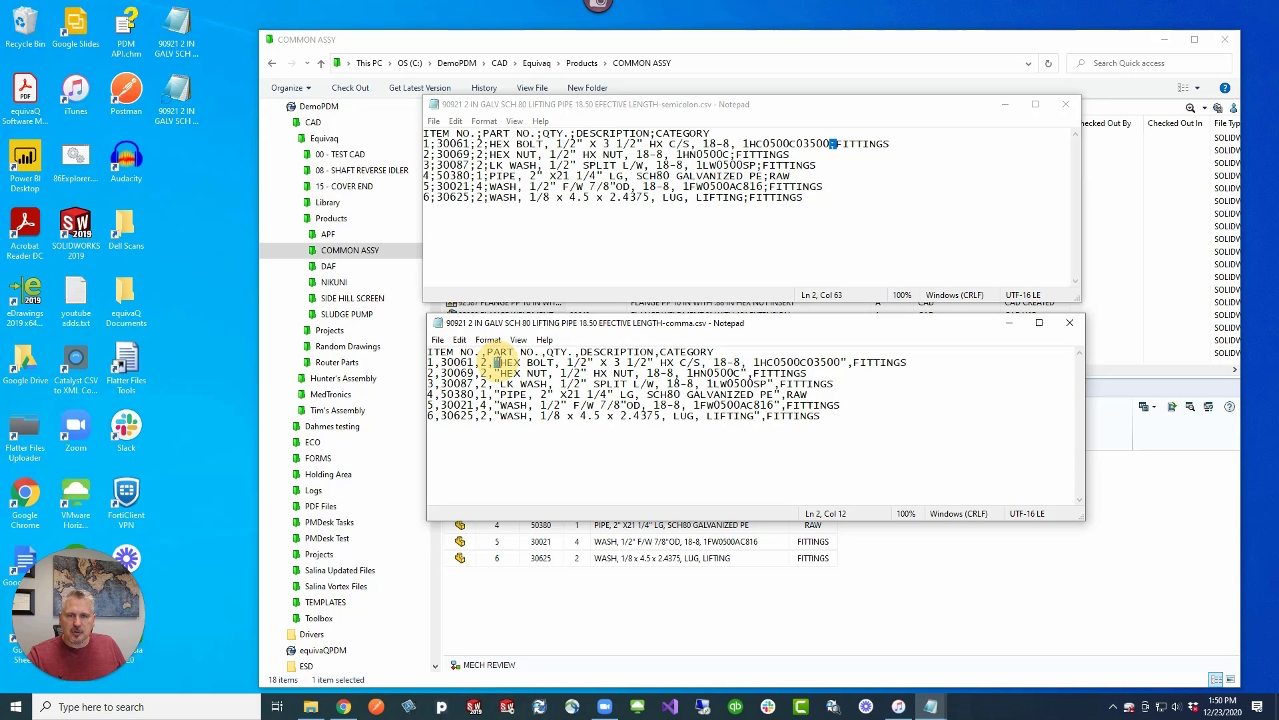
drag(841, 362, 847, 362)
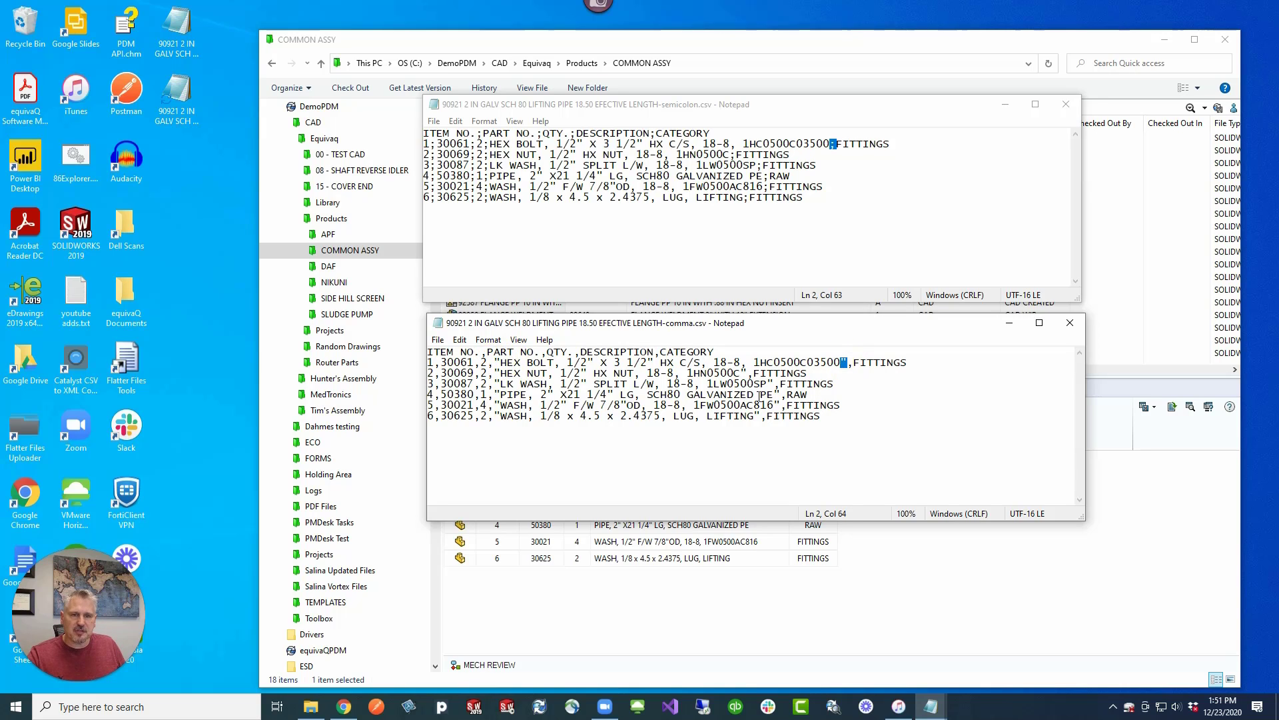